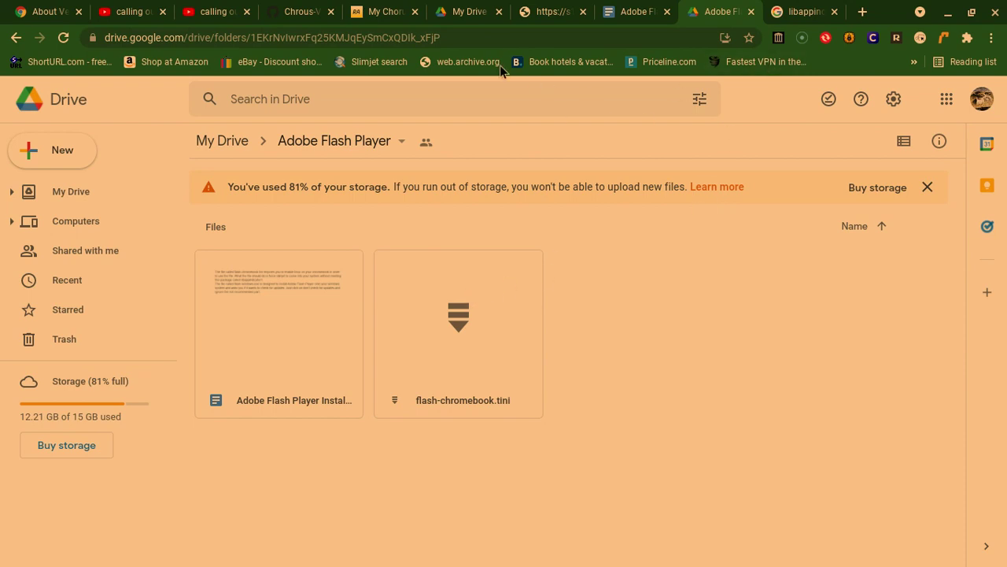
# - Download flash-chromebook.tini from the Adobe Flash Player Drive folder, bypassing the virus-scan warning
pyautogui.click(507, 34)
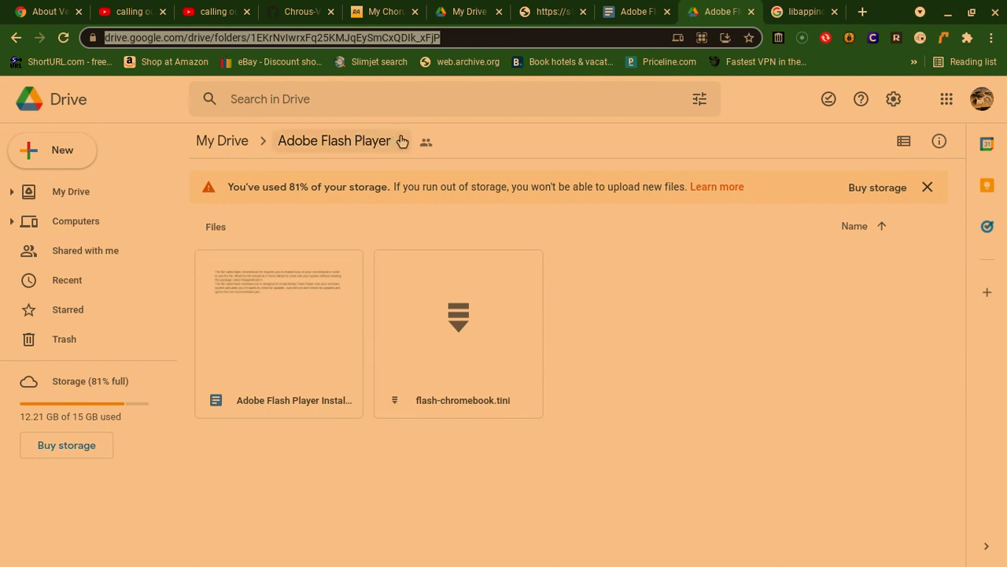
pyautogui.click(568, 270)
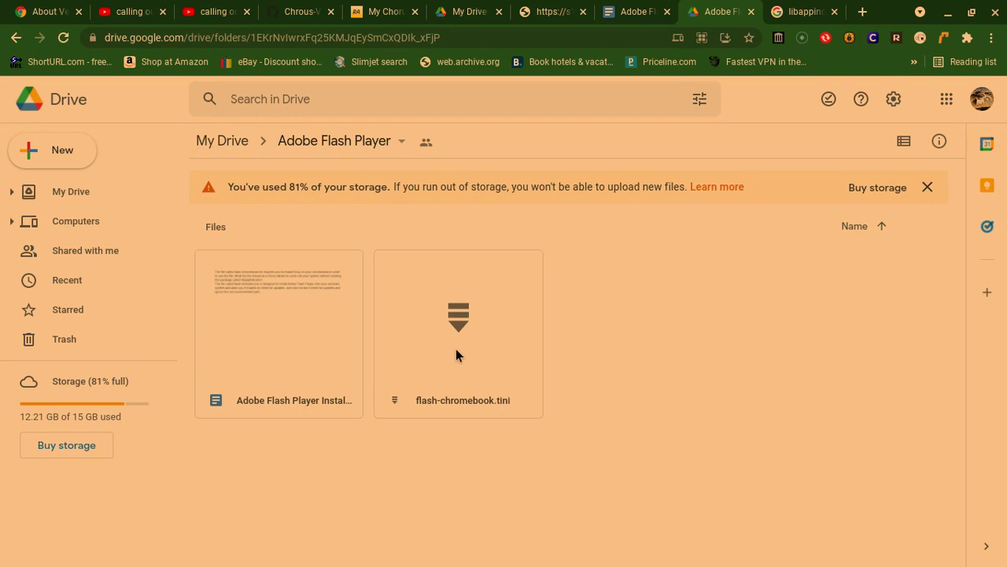
pyautogui.click(403, 401)
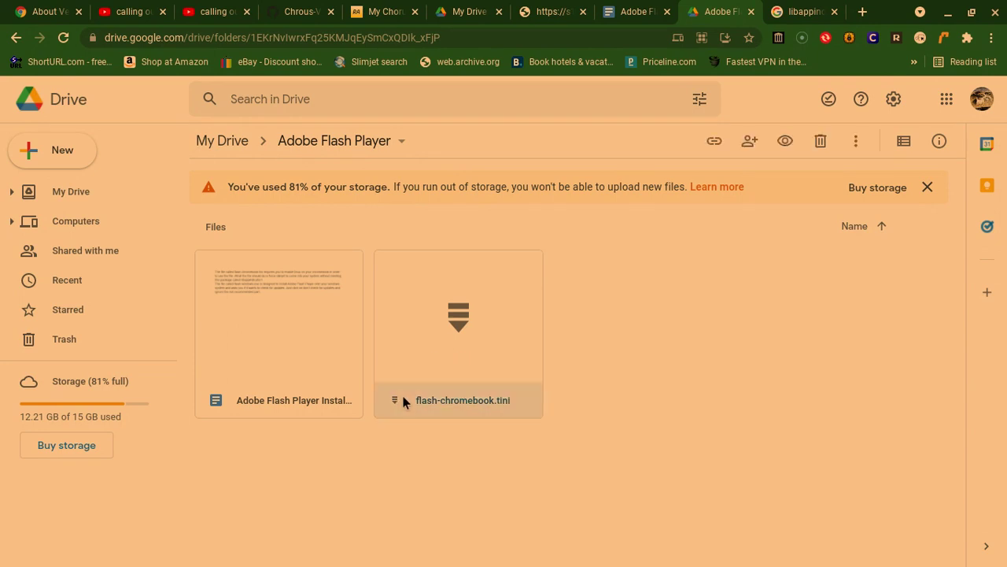
pyautogui.click(848, 147)
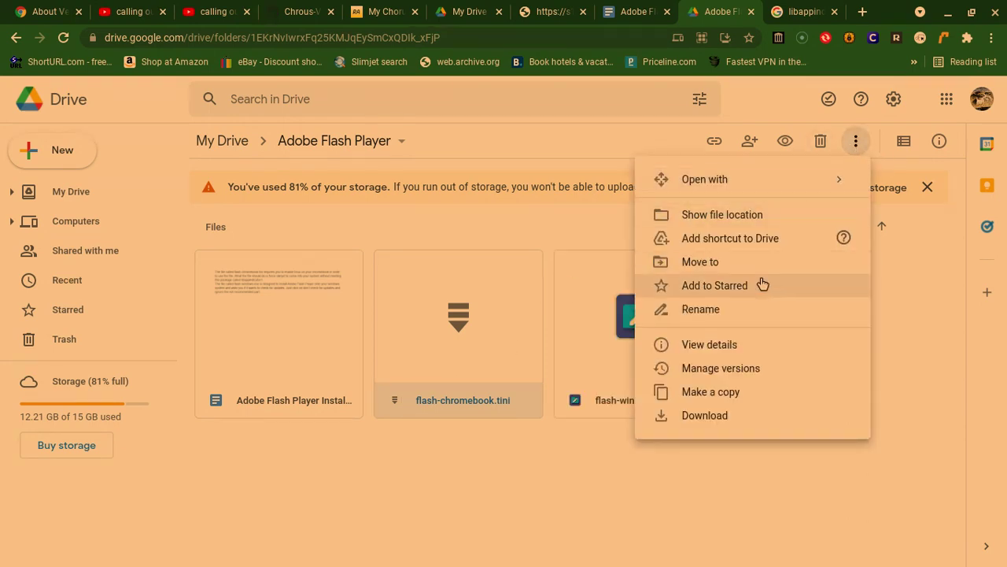
pyautogui.click(707, 416)
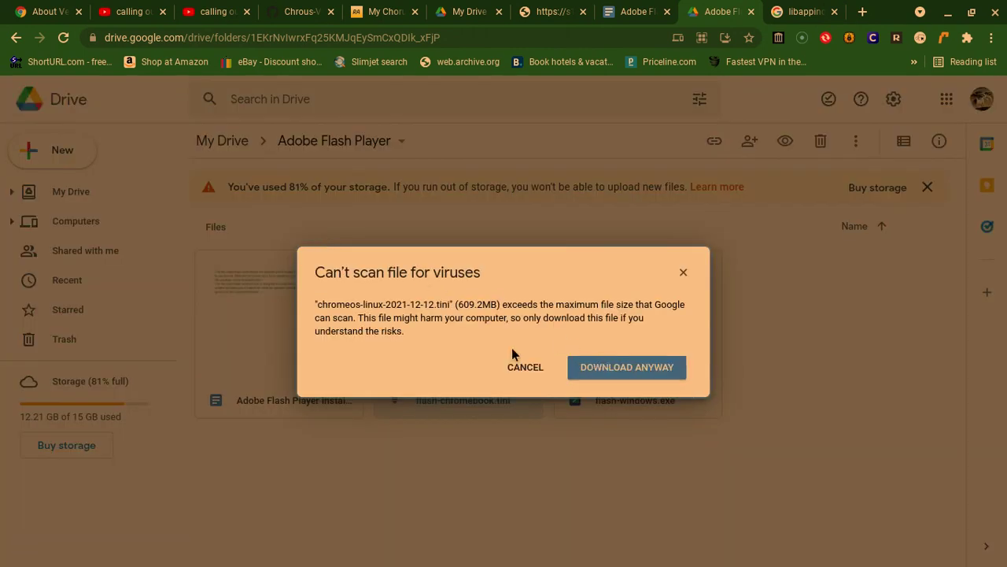
pyautogui.click(626, 367)
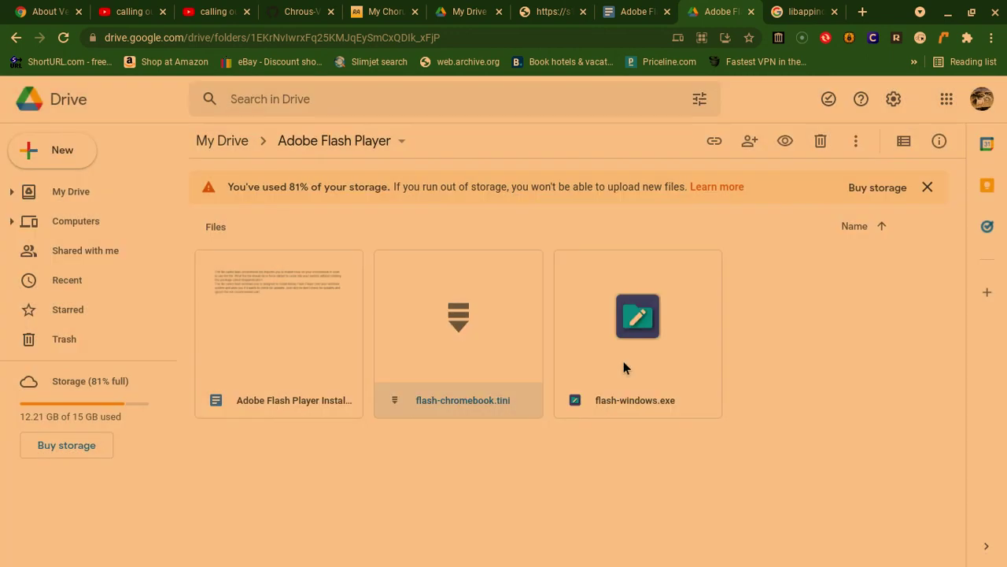
# - Wait for the 609 MB flash-chromebook.tini download to reach 100%, then close the Download complete notice
pyautogui.moveTo(592, 563)
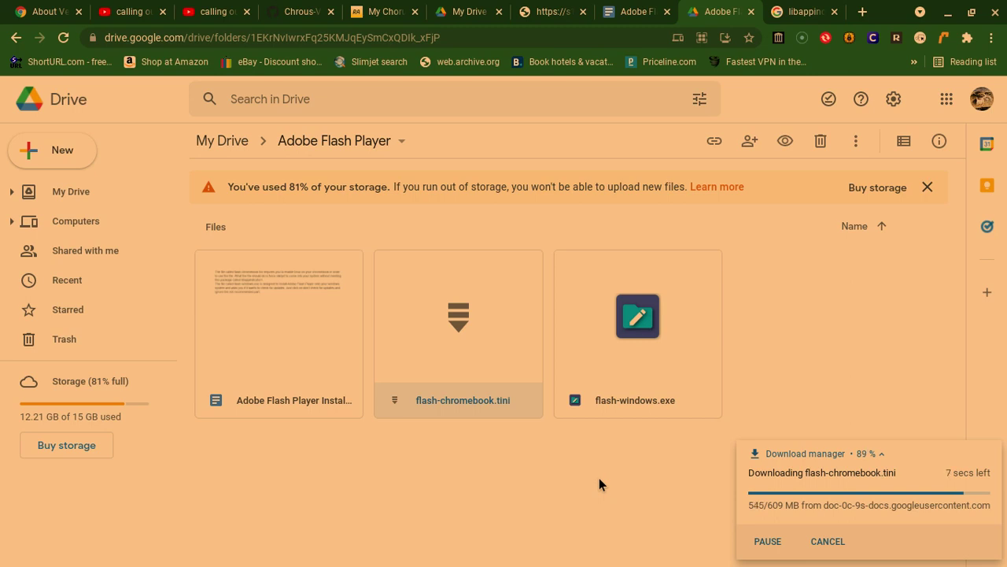
pyautogui.moveTo(508, 562)
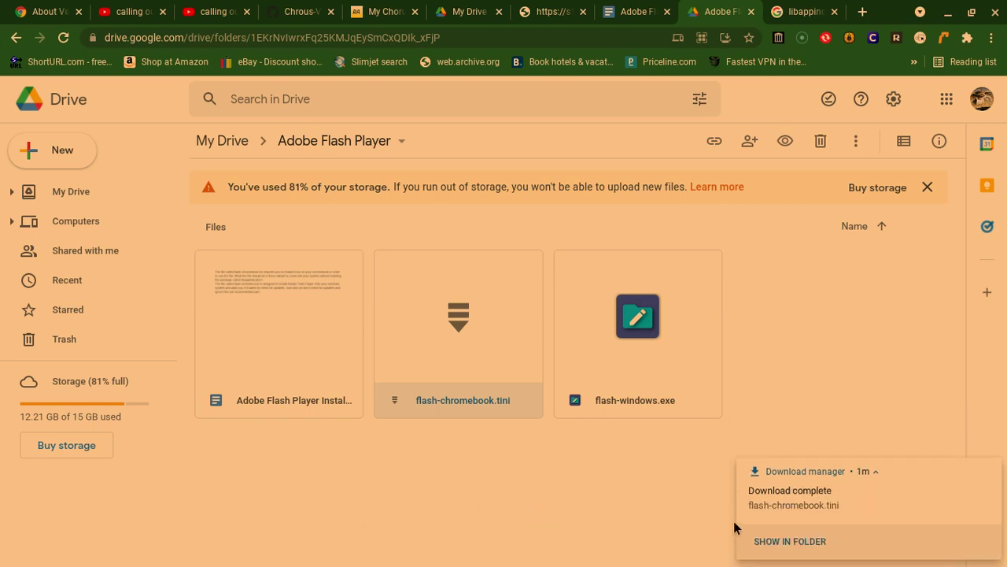
pyautogui.click(776, 543)
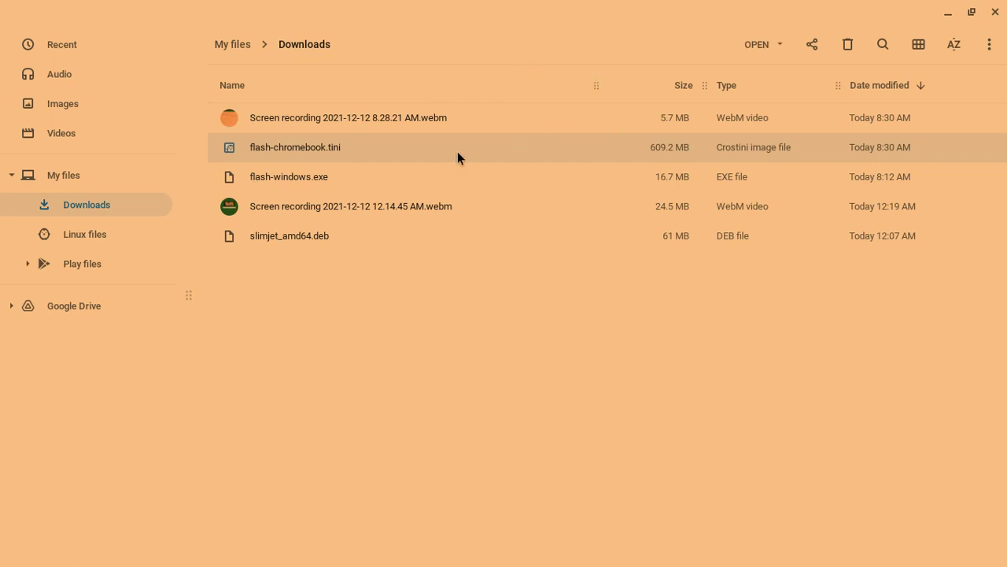
# - Open the flash-chromebook.tini backup from Downloads and confirm restoring Linux from it
pyautogui.click(229, 148)
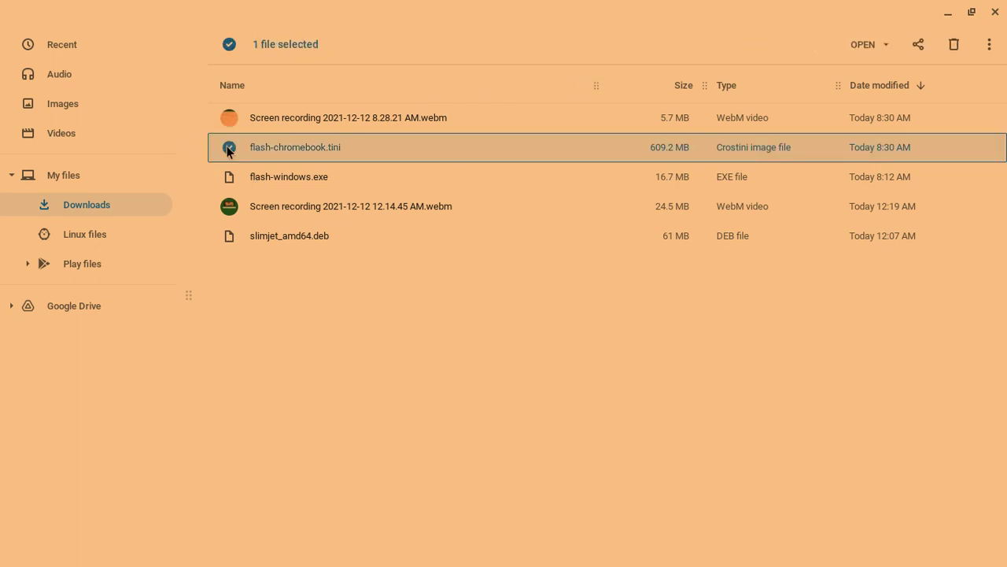
pyautogui.doubleClick(228, 148)
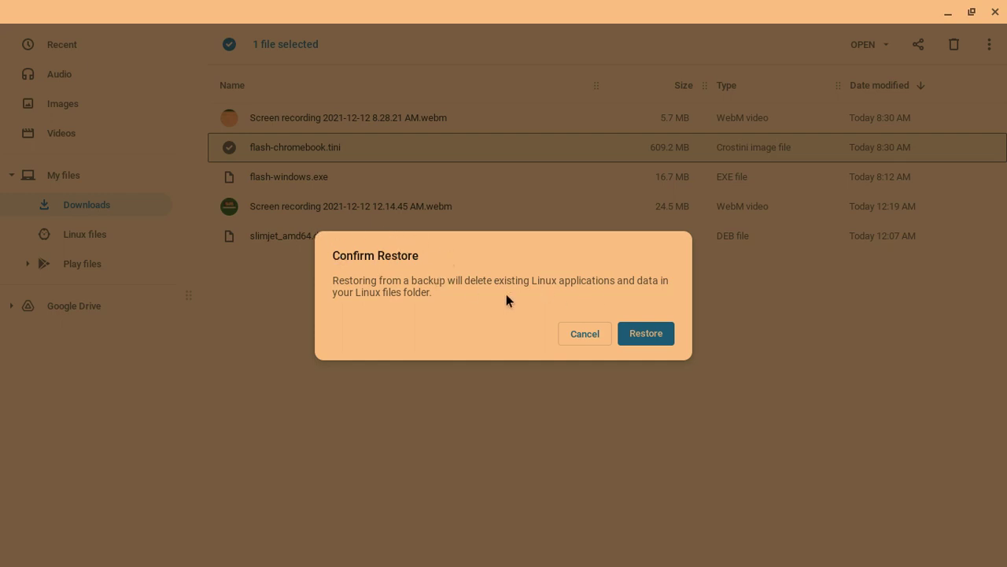
pyautogui.click(649, 334)
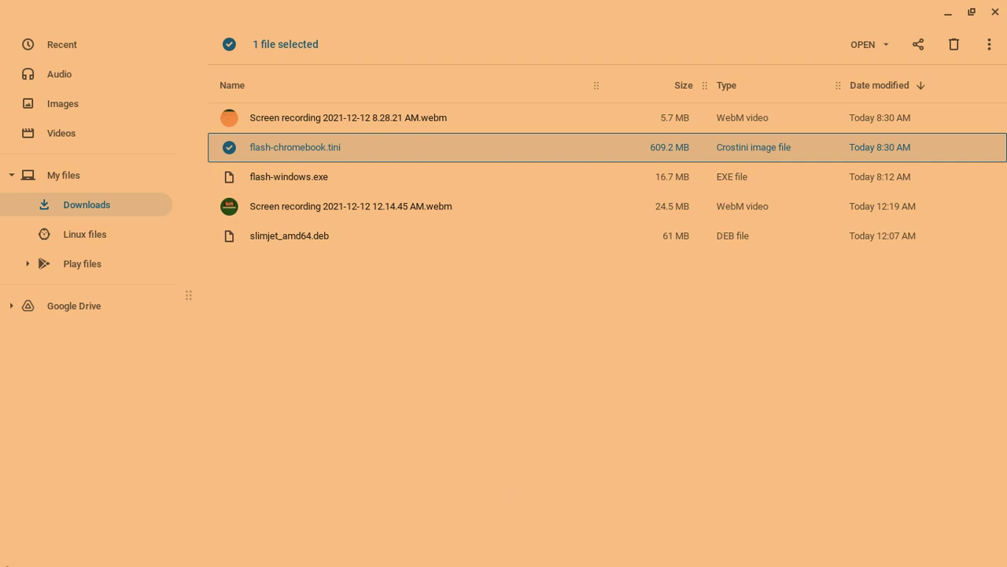
# - Once the Linux restore has finished, bring up the app launcher
pyautogui.click(18, 555)
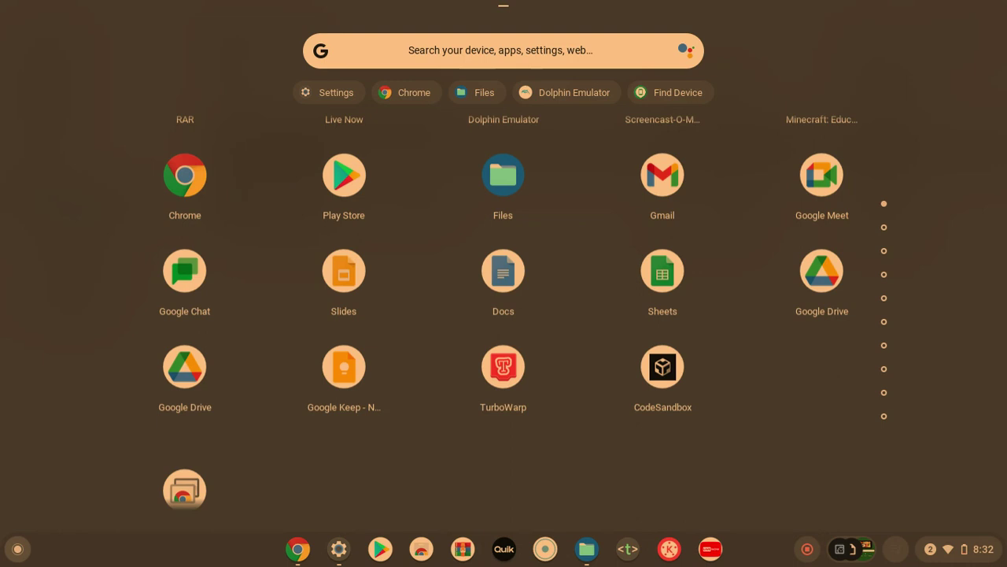
# - Scroll through the launcher's app pages, return to page one, and open the search panel
pyautogui.scroll(-3, 504, 315)
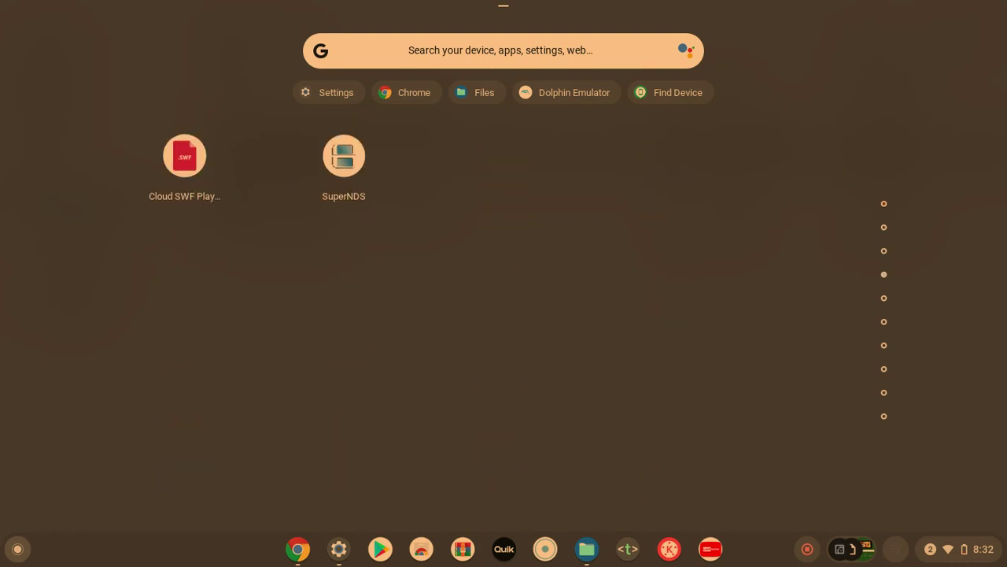
pyautogui.scroll(-2, 504, 315)
pyautogui.scroll(-3, 504, 315)
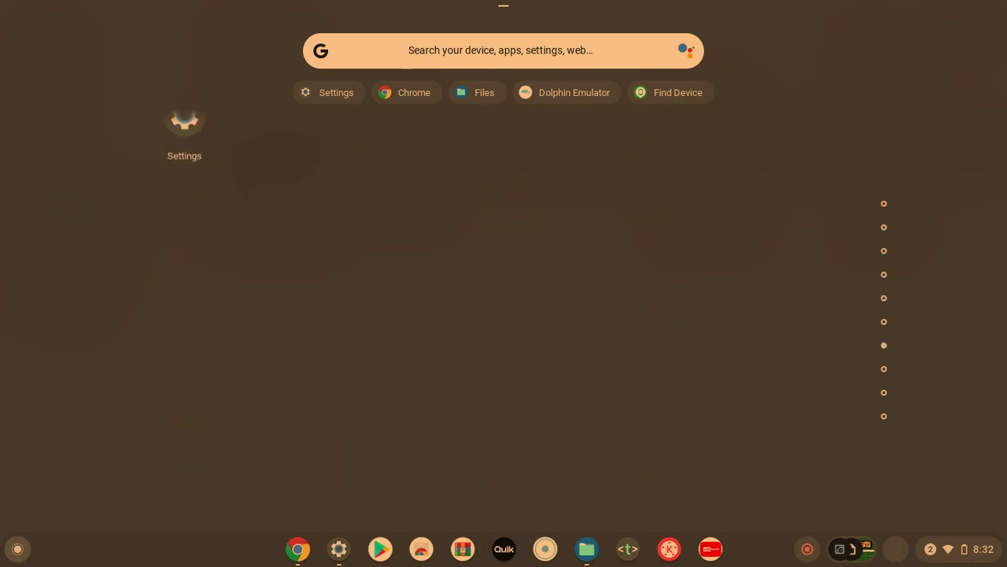
pyautogui.scroll(-1, 504, 314)
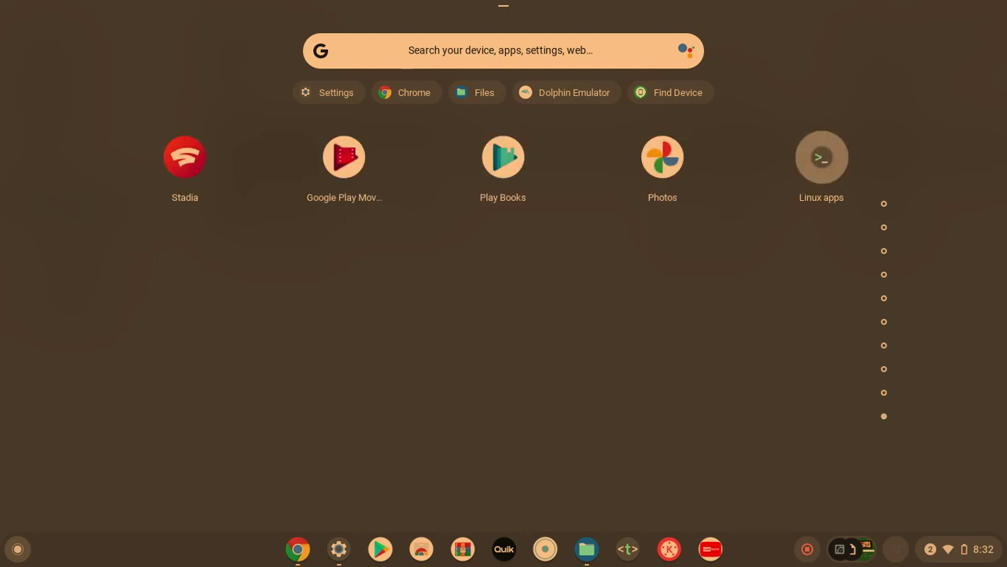
pyautogui.scroll(1, 503, 315)
pyautogui.scroll(-1, 504, 315)
pyautogui.scroll(4, 503, 315)
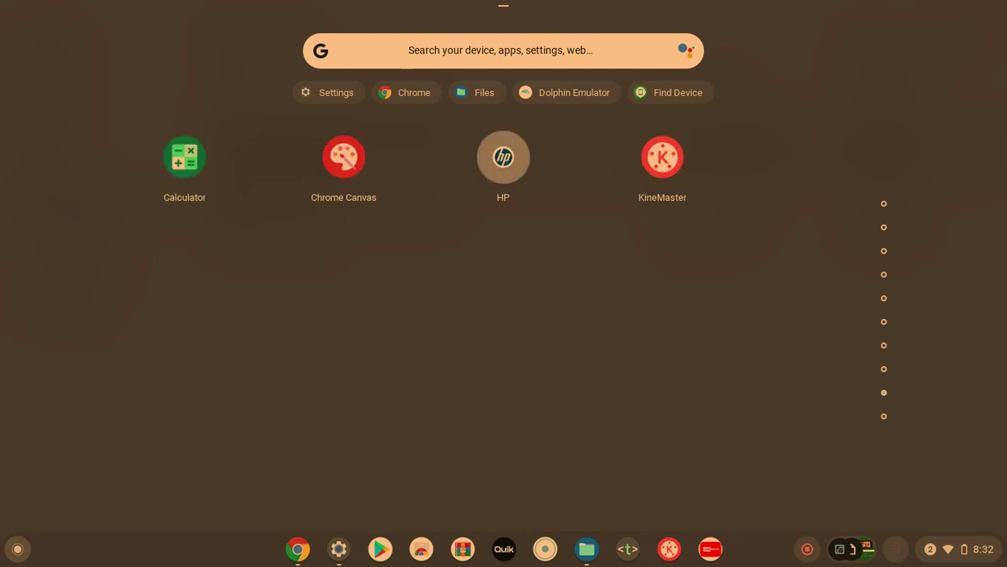
pyautogui.scroll(4, 504, 314)
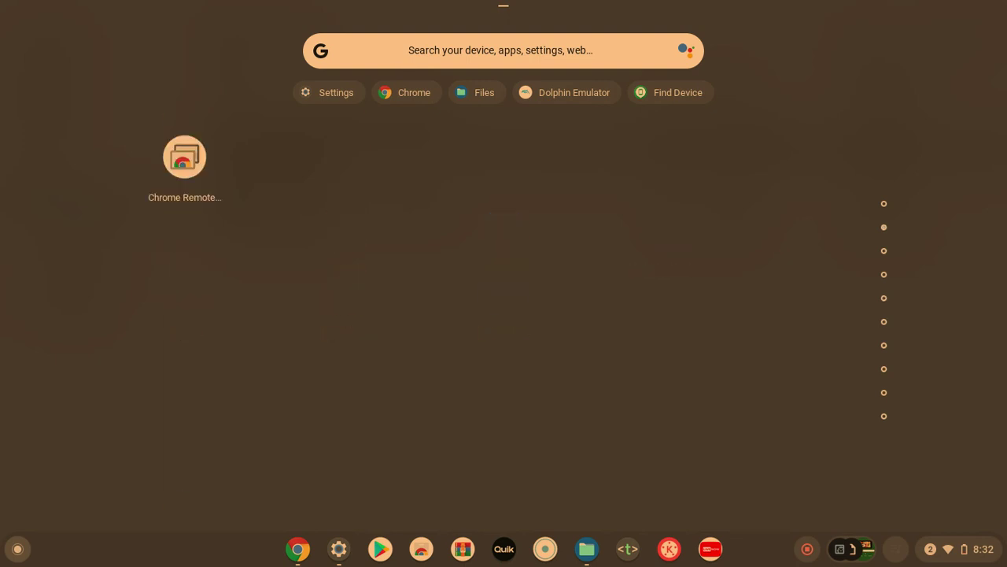
pyautogui.scroll(1, 504, 315)
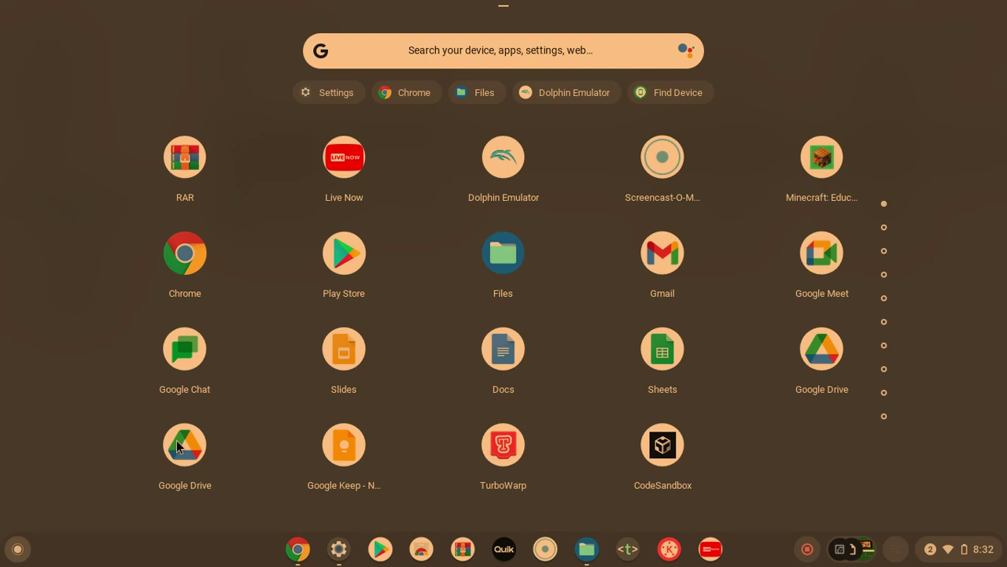
pyautogui.click(488, 54)
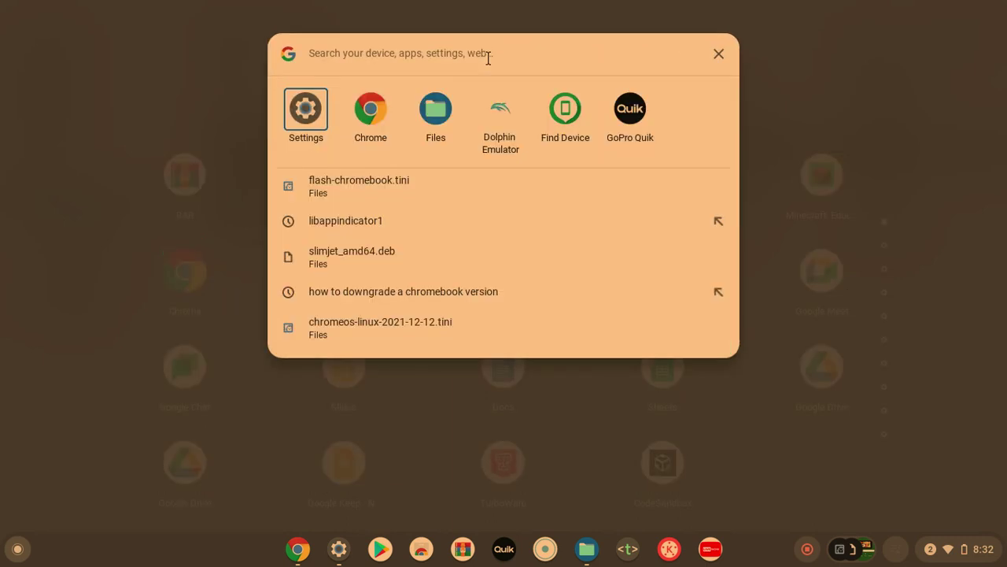
# - Search the launcher for 'sli', then close it to return to Downloads
pyautogui.write('sl')
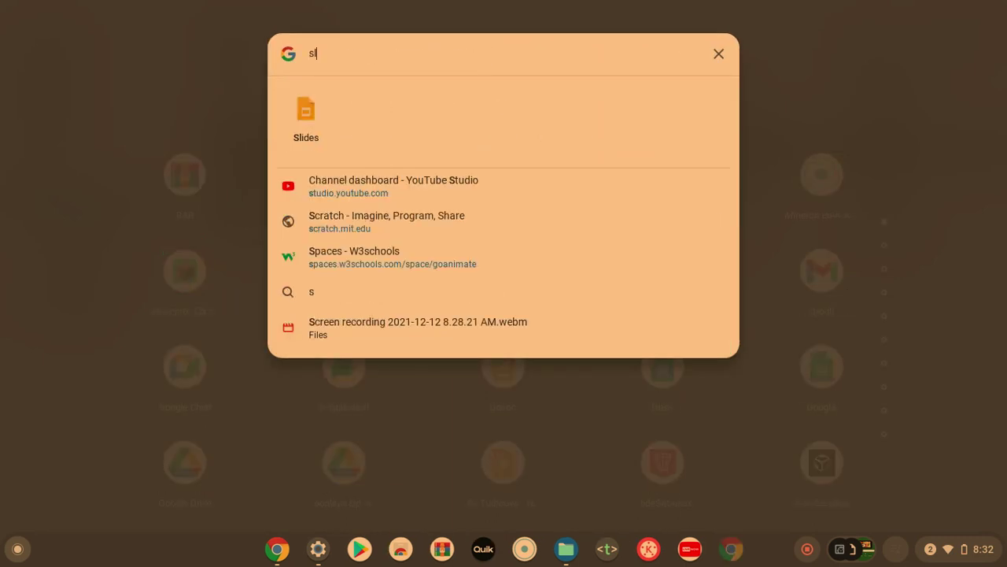
pyautogui.write('ides')
pyautogui.click(371, 119)
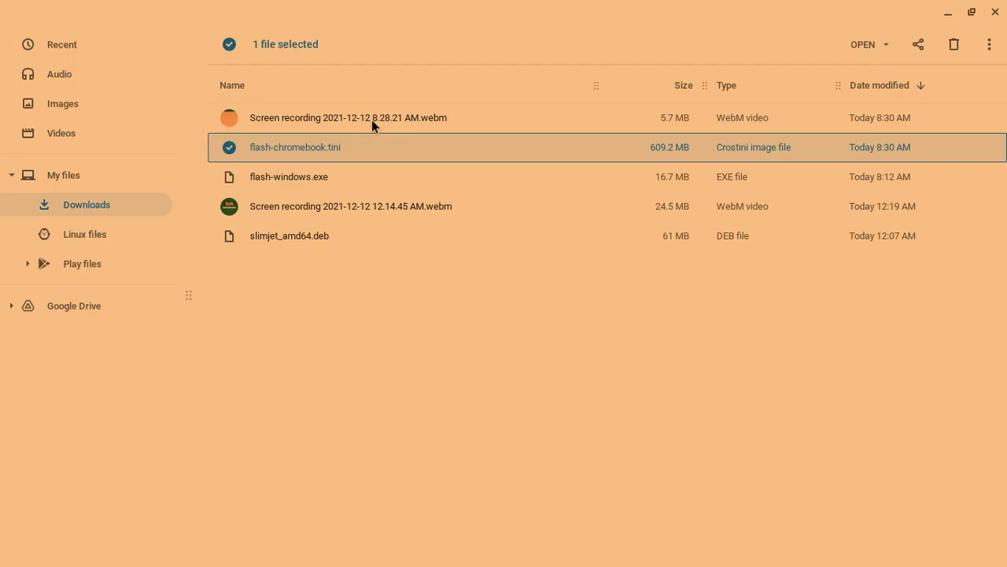
pyautogui.moveTo(472, 560)
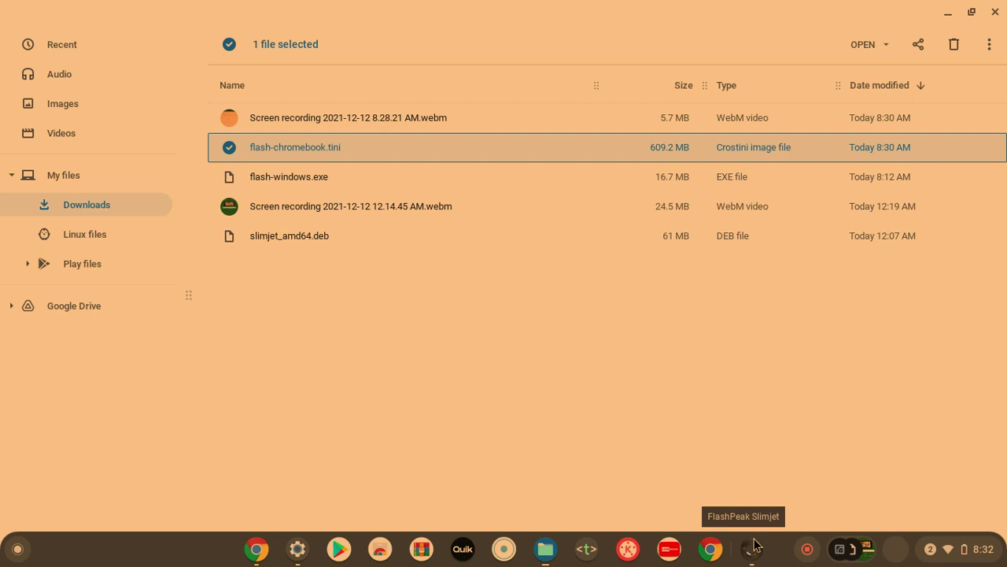
# - Reopen the launcher, find FlashPeak Slimjet and view its Pin to shelf/Uninstall menu, then close it
pyautogui.press('super')
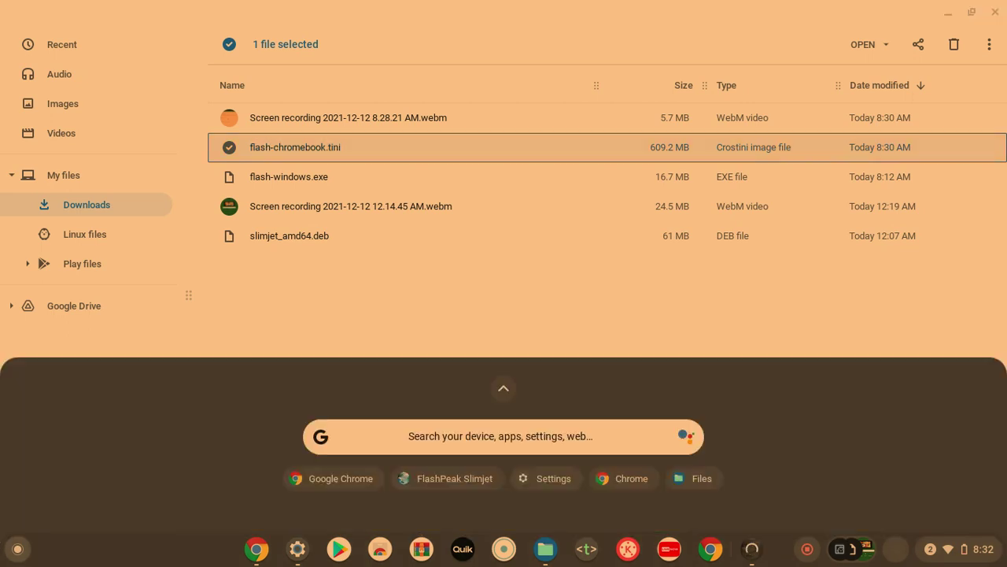
pyautogui.scroll(-2, 504, 299)
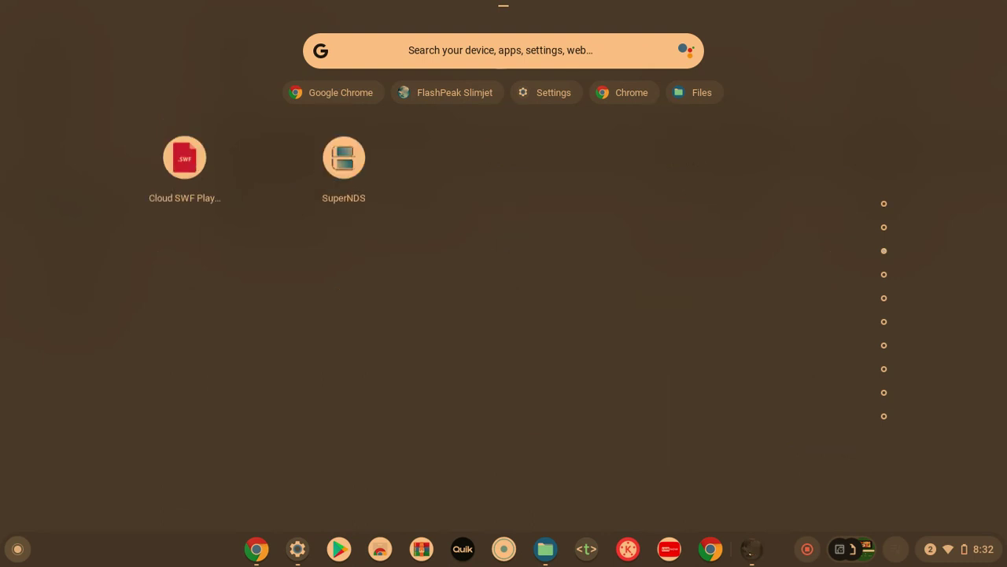
pyautogui.scroll(-7, 504, 299)
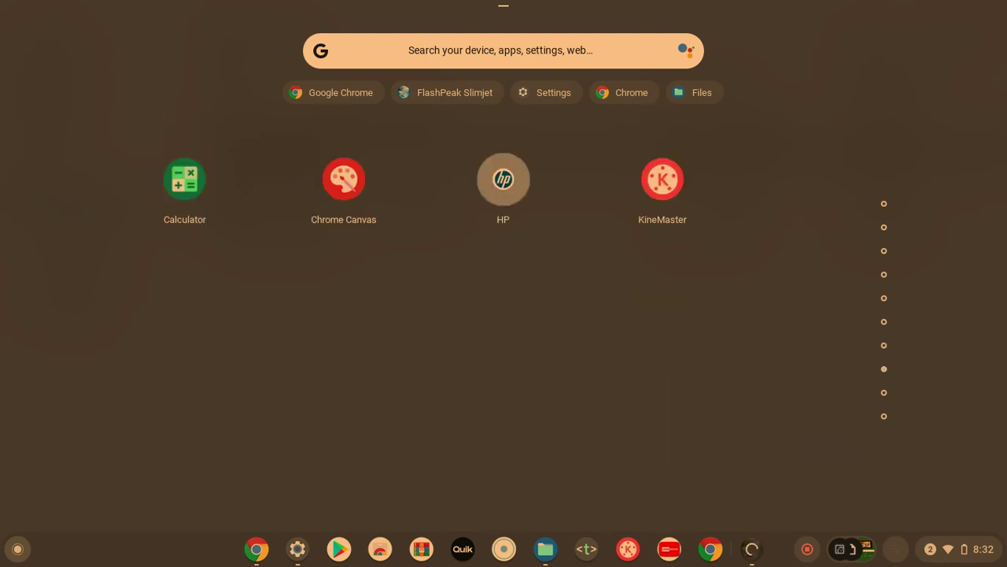
pyautogui.scroll(1, 504, 299)
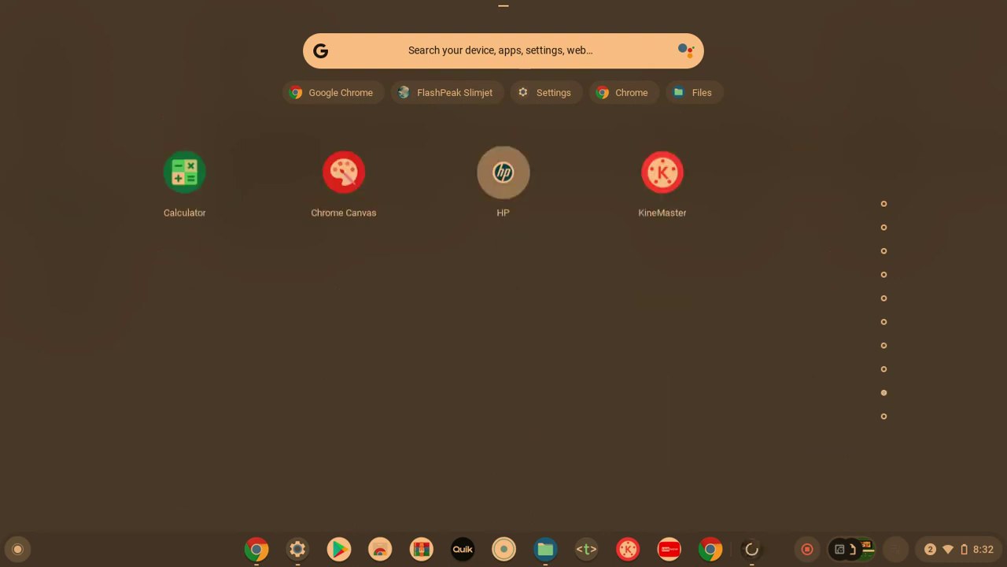
pyautogui.scroll(6, 503, 299)
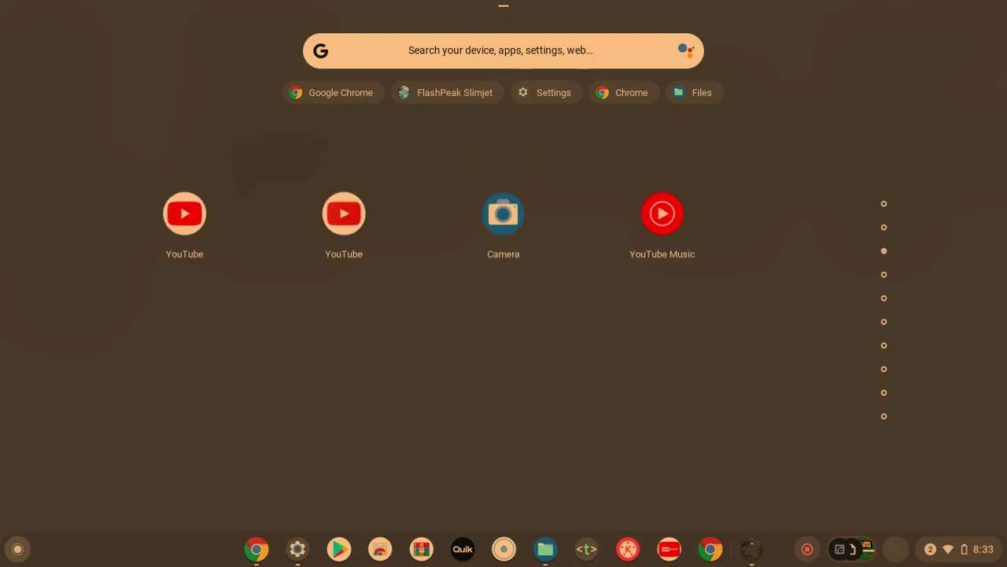
pyautogui.scroll(1, 504, 299)
pyautogui.rightClick(344, 155)
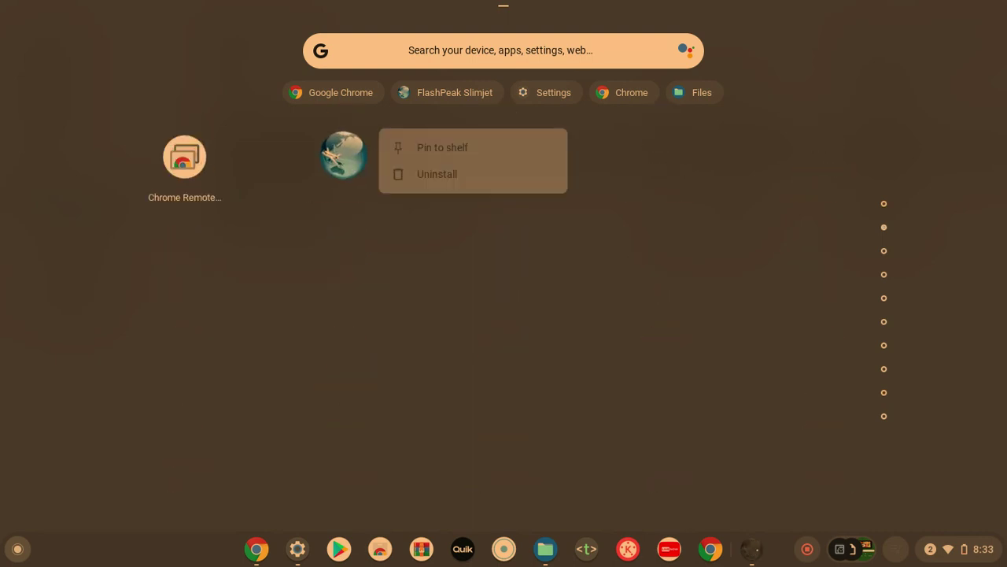
pyautogui.scroll(2, 504, 299)
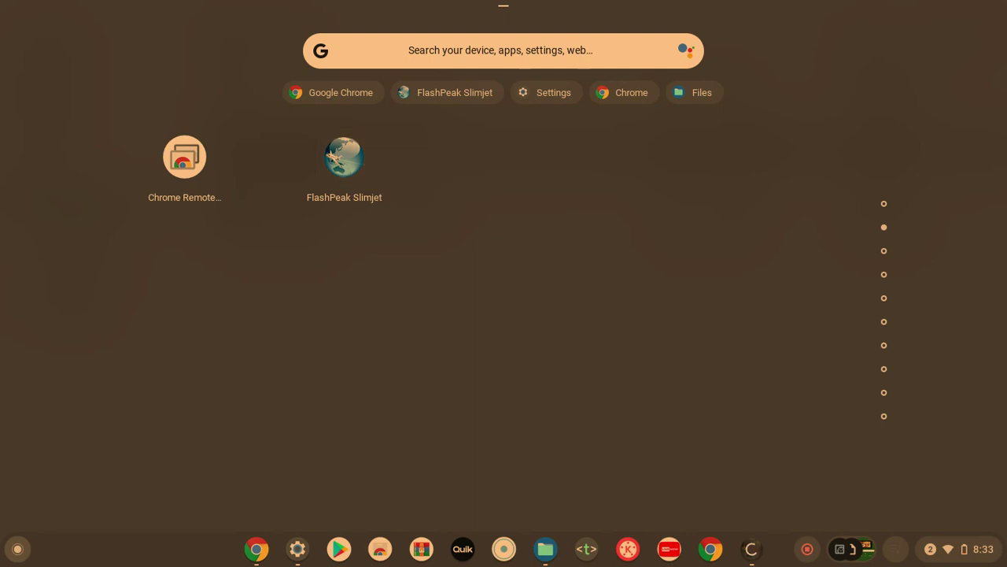
pyautogui.scroll(-1, 504, 299)
pyautogui.scroll(-1, 504, 299)
pyautogui.press('Escape')
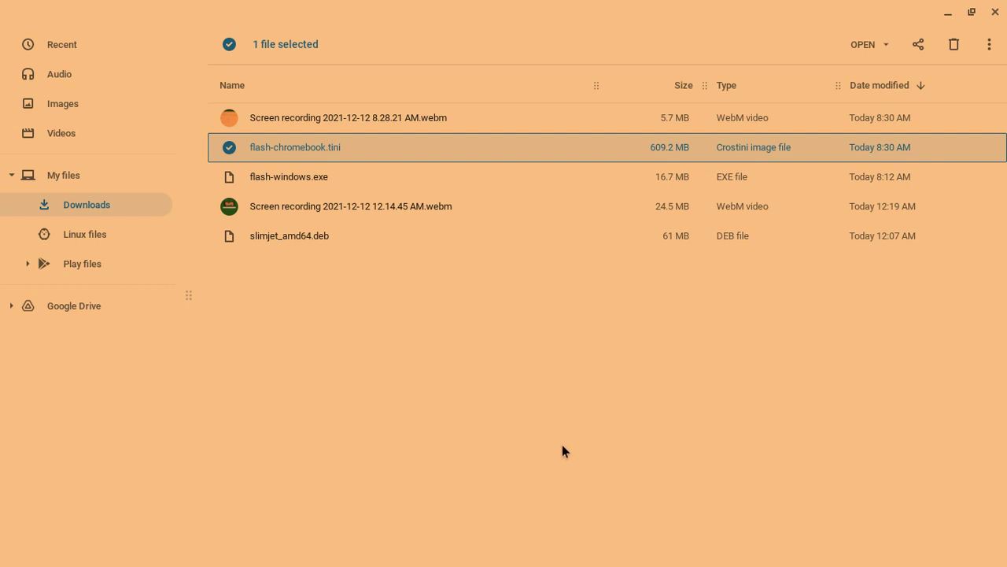
# - Launch KineMaster from the shelf
pyautogui.moveTo(530, 565)
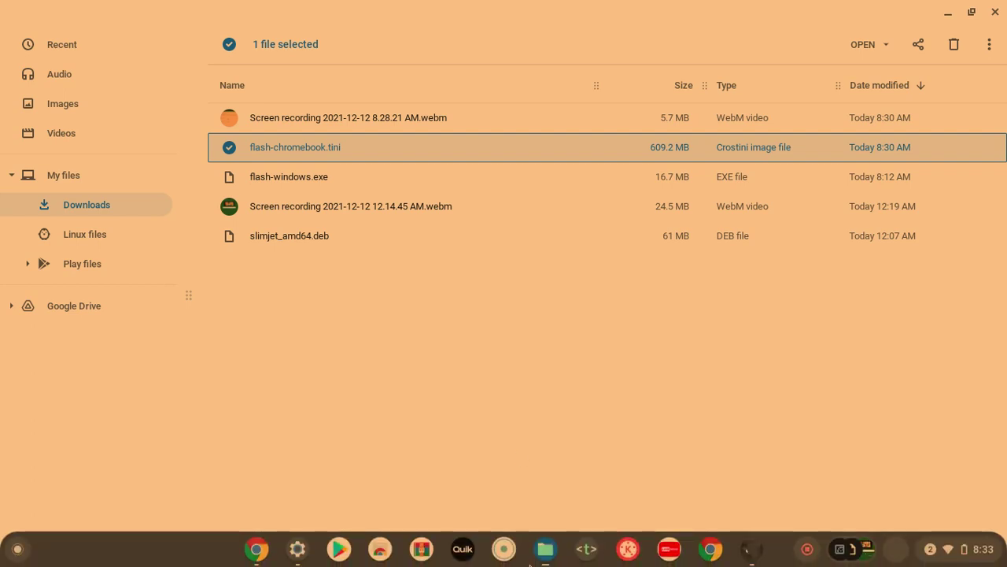
pyautogui.click(632, 549)
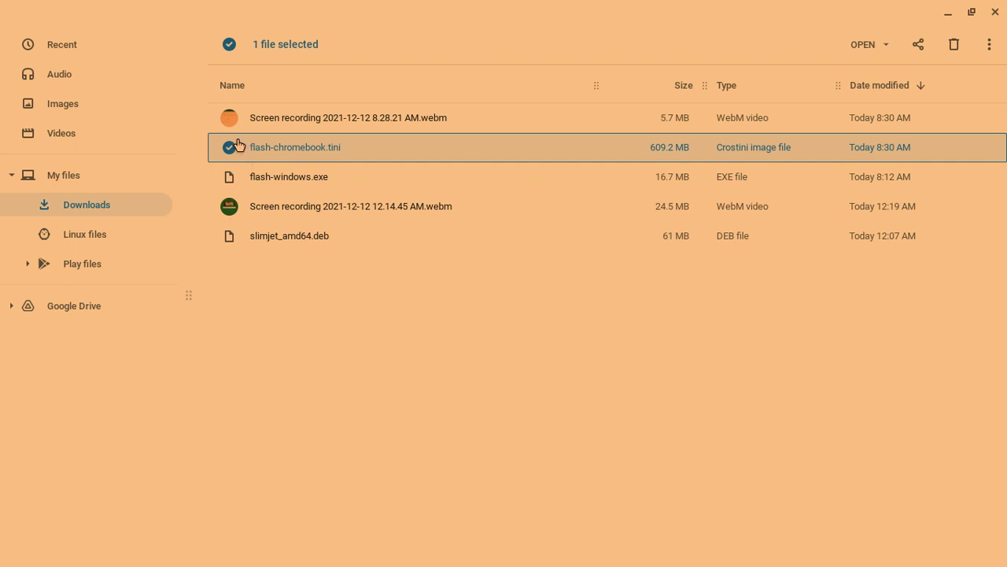
pyautogui.moveTo(520, 564)
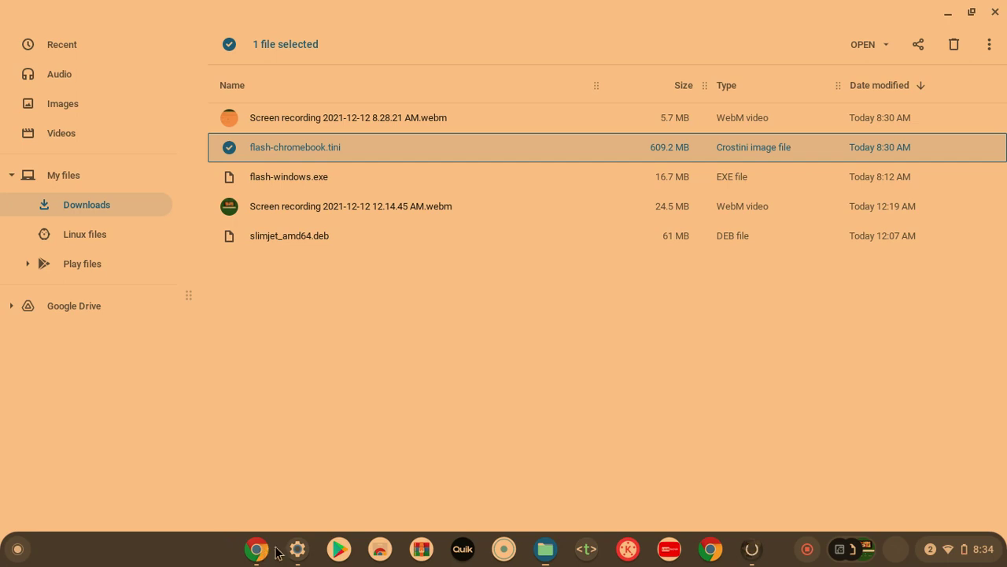
pyautogui.click(297, 549)
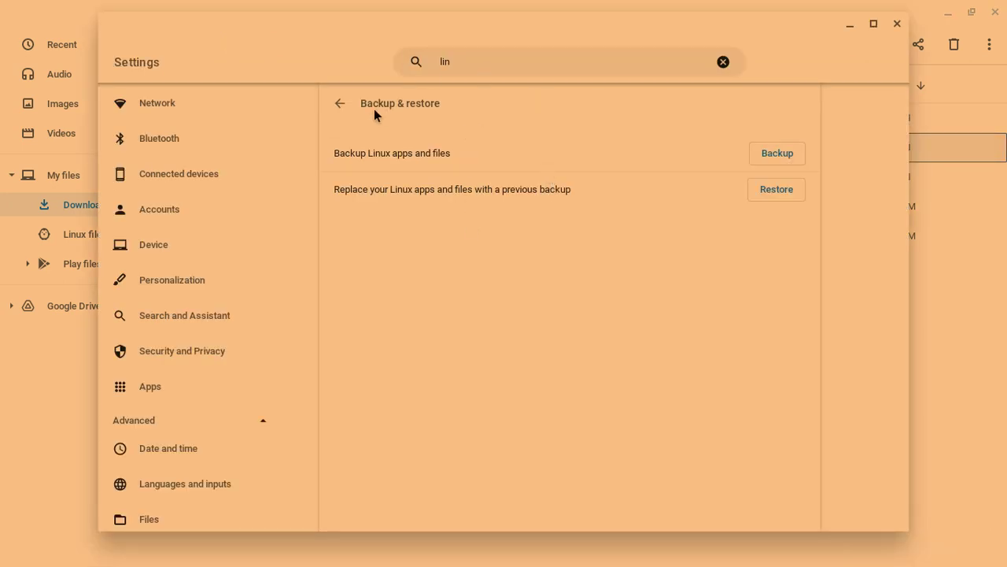
# - Go back to Linux development environment settings, dismiss the 'lin' search suggestions, and minimize Settings
pyautogui.click(340, 104)
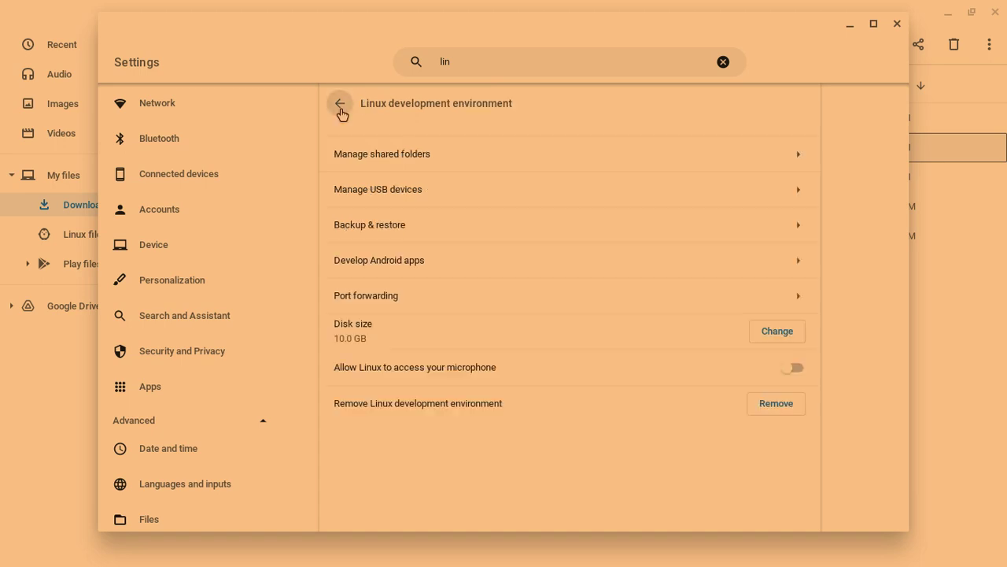
pyautogui.click(484, 62)
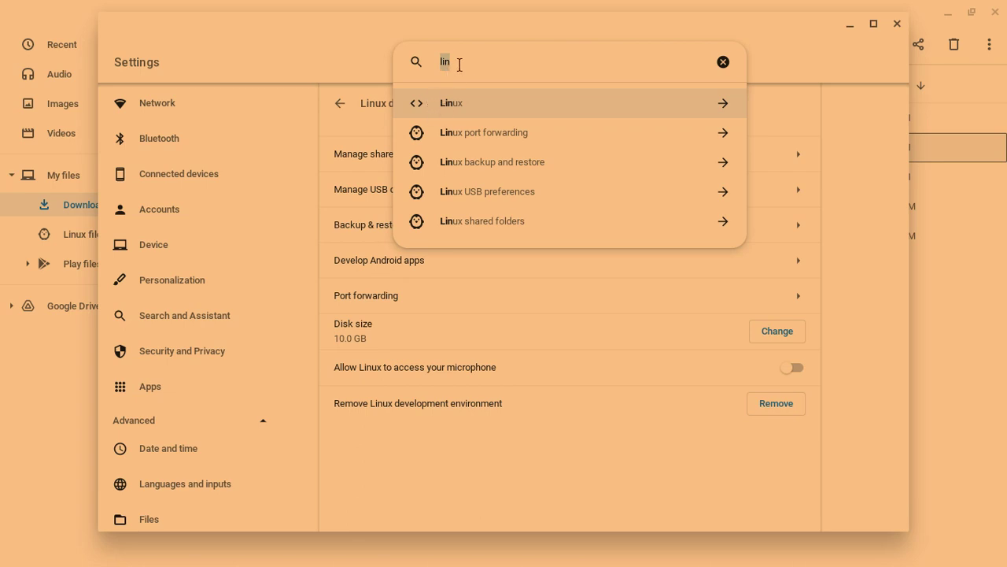
pyautogui.click(494, 471)
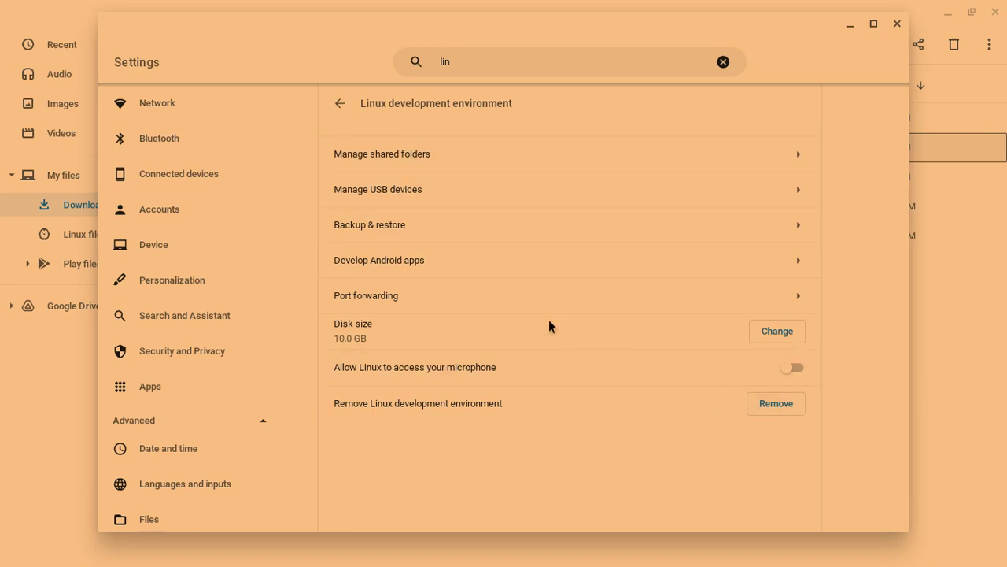
pyautogui.moveTo(591, 561)
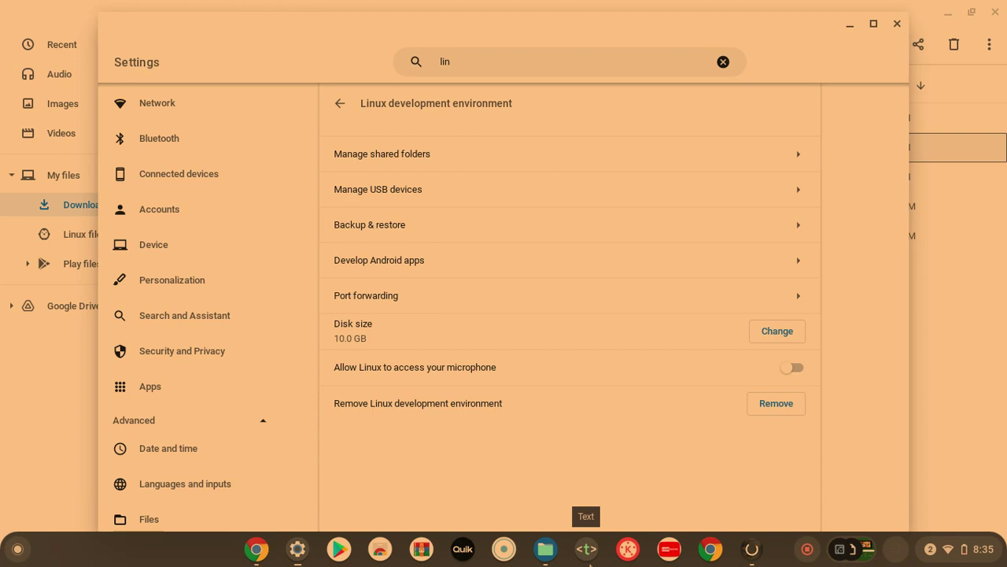
pyautogui.click(850, 28)
# - Launch Slimjet, accept enabling its ad blocker, and maximize the browser window
pyautogui.doubleClick(207, 146)
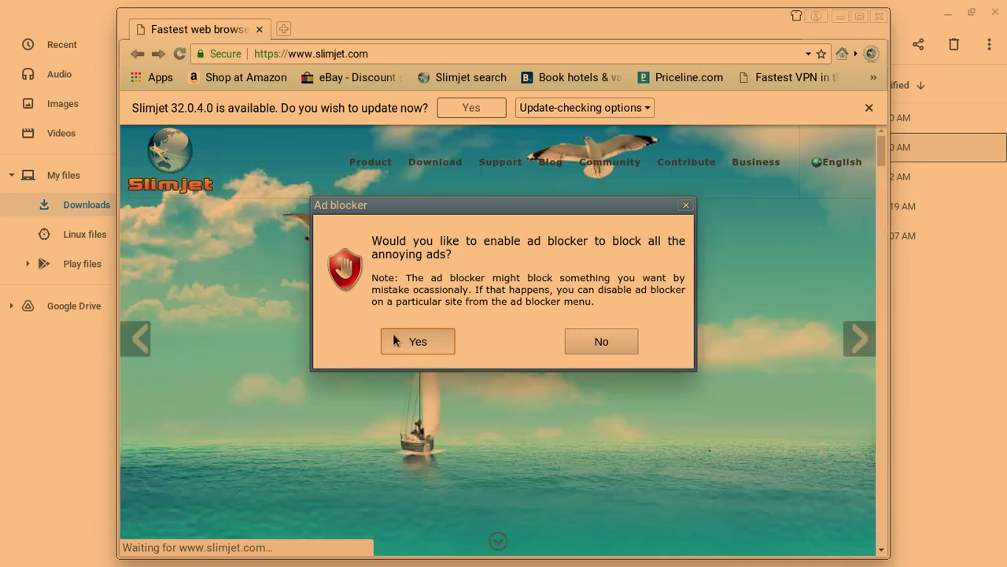
pyautogui.click(396, 340)
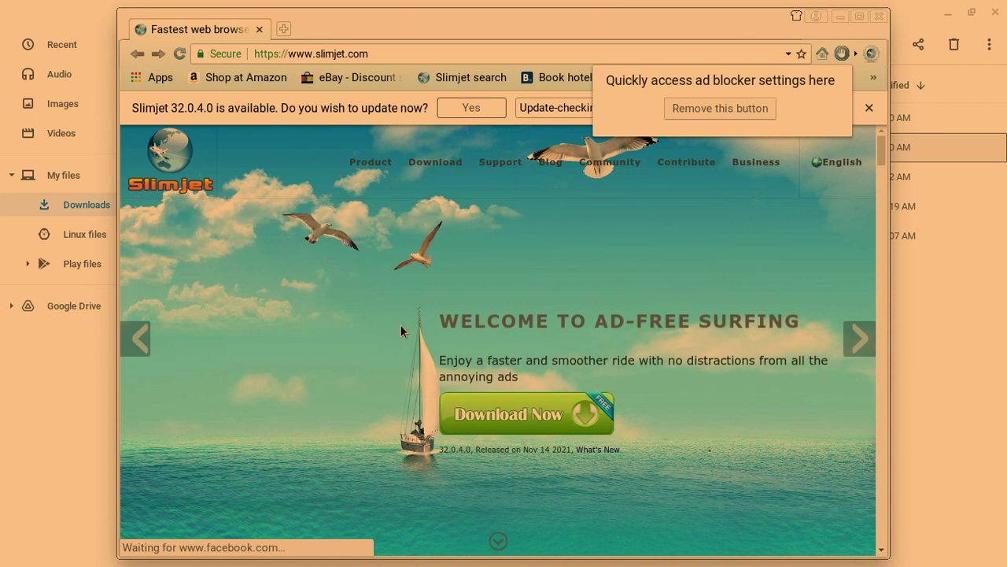
pyautogui.click(859, 16)
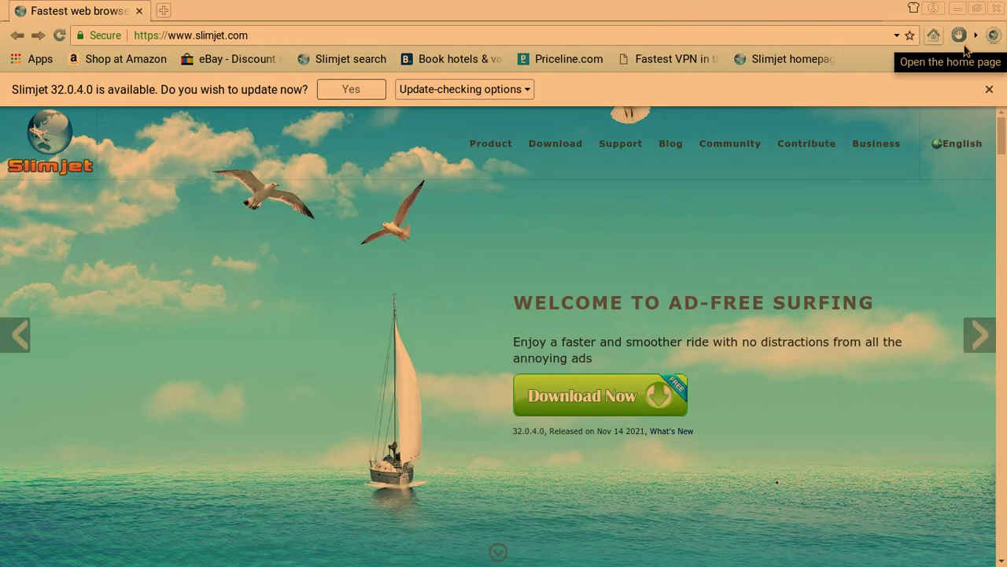
# - Set Slimjet update checking to Never, close the update infobar, and briefly check the profile menu
pyautogui.rightClick(974, 45)
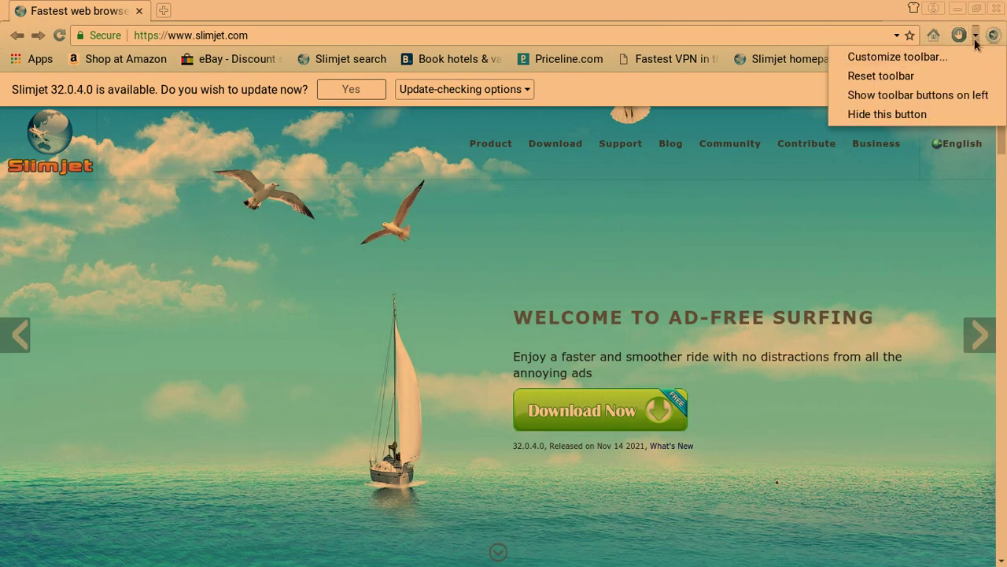
pyautogui.click(976, 37)
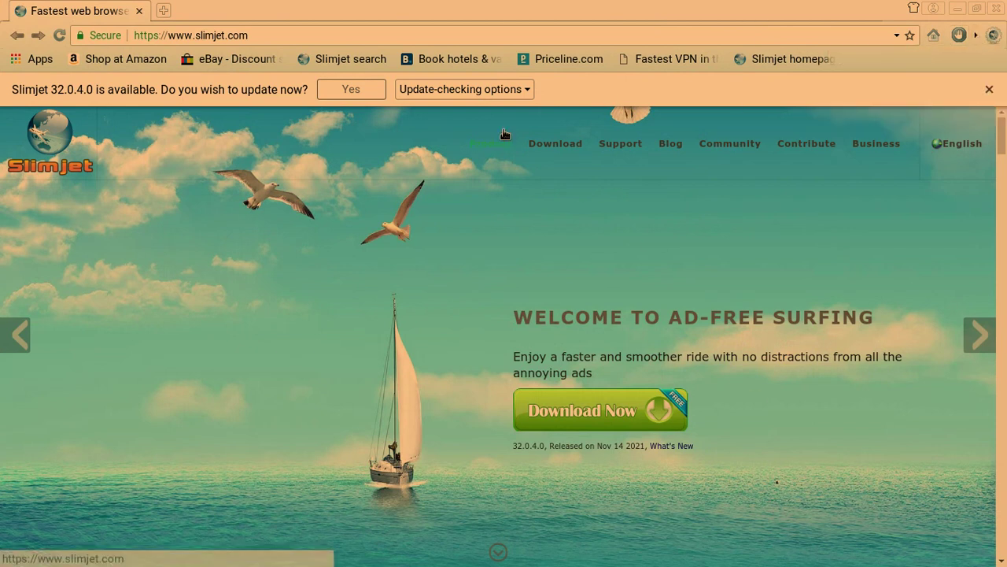
pyautogui.click(456, 89)
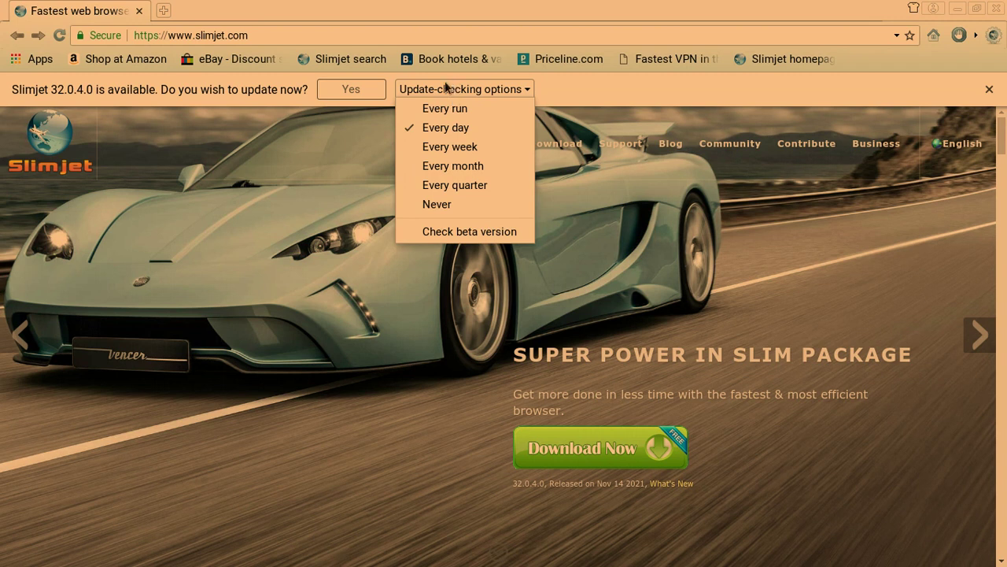
pyautogui.click(453, 208)
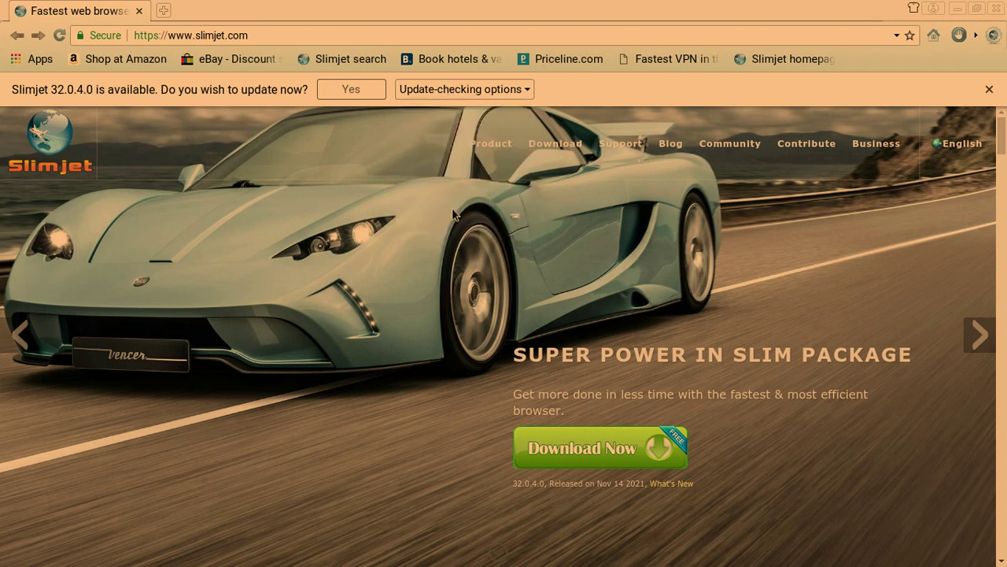
pyautogui.click(465, 90)
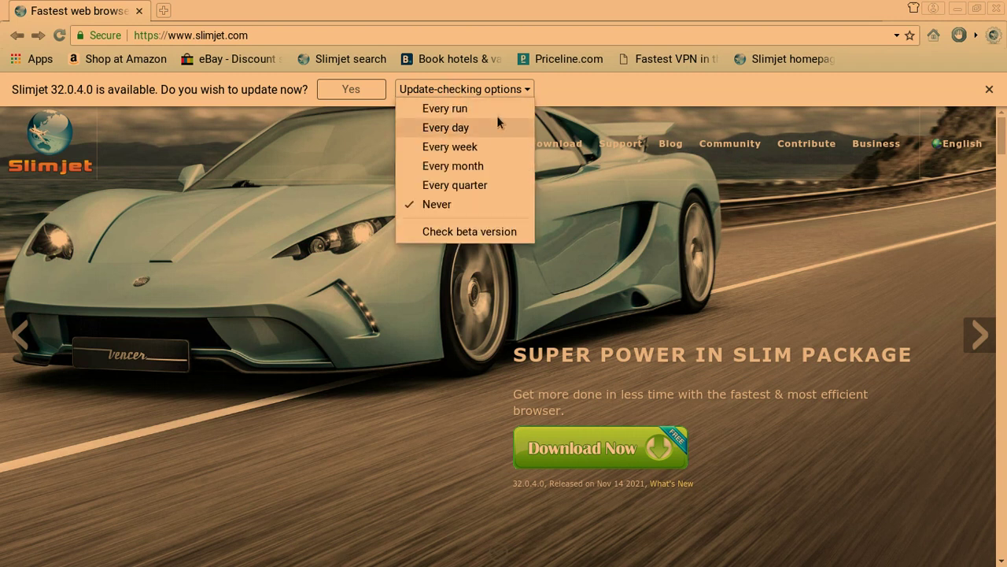
pyautogui.click(484, 203)
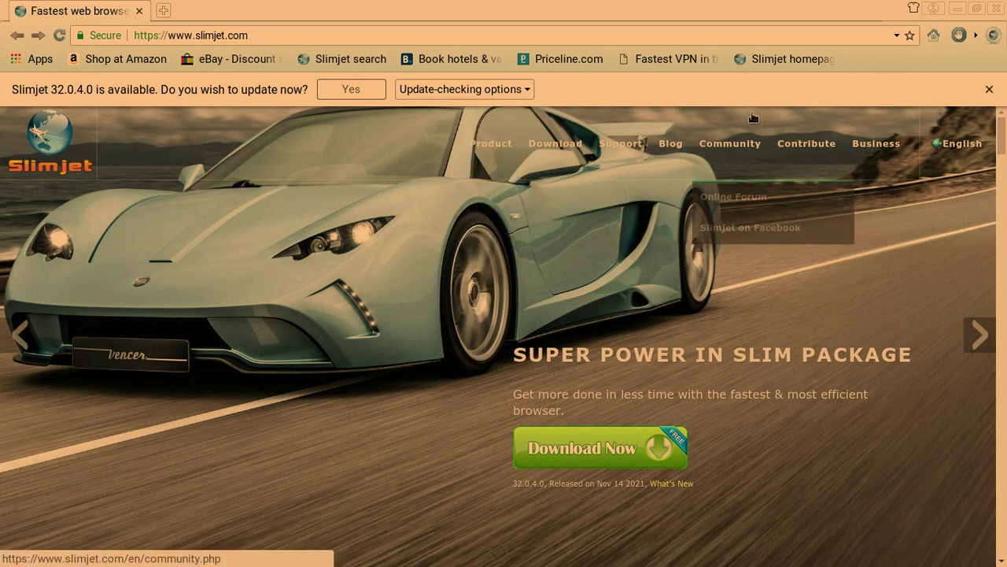
pyautogui.click(989, 90)
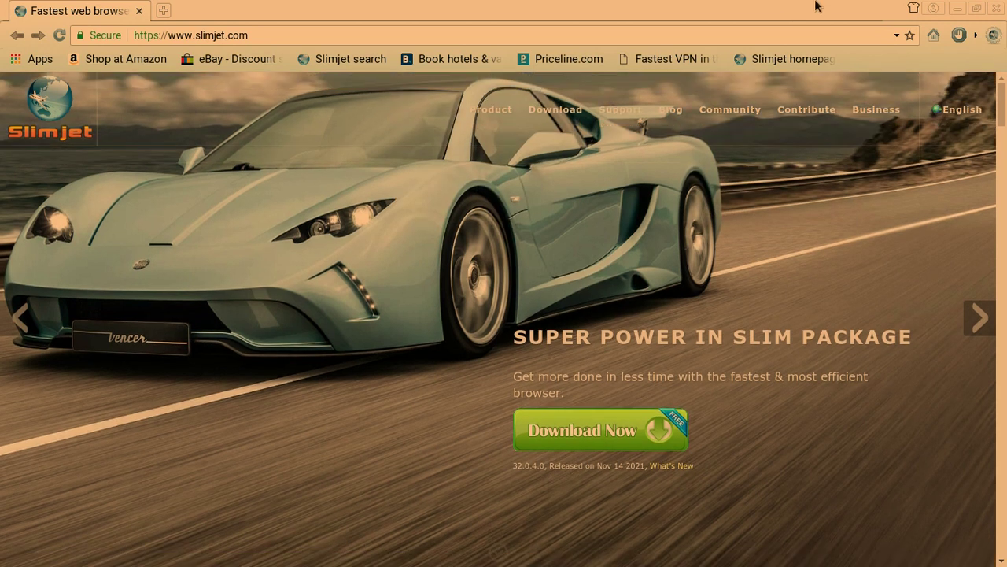
pyautogui.click(929, 12)
pyautogui.click(633, 248)
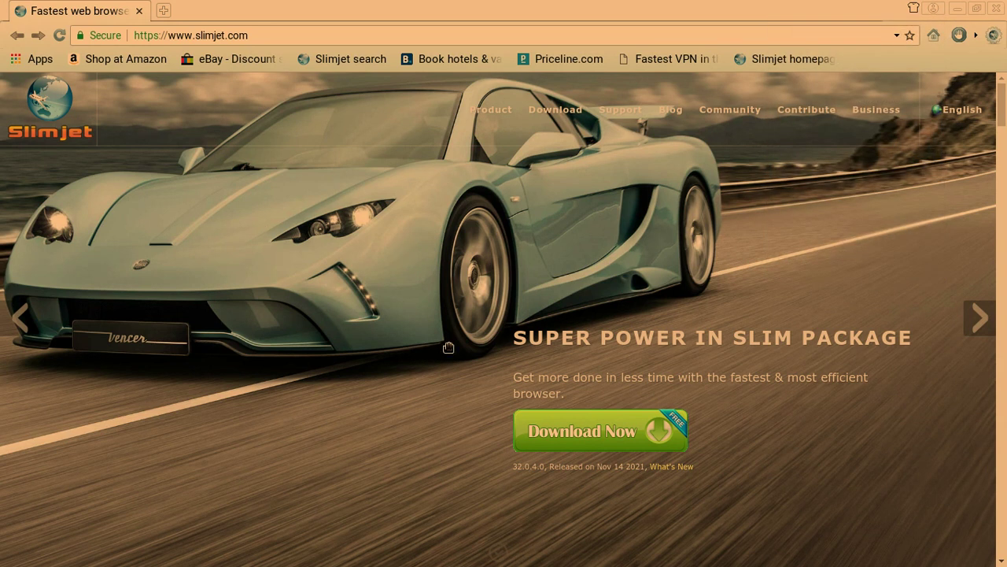
# - Load michiruisfire-remastered.herokuapp.com in Slimjet, correcting the misspelled site name in the address
pyautogui.click(256, 36)
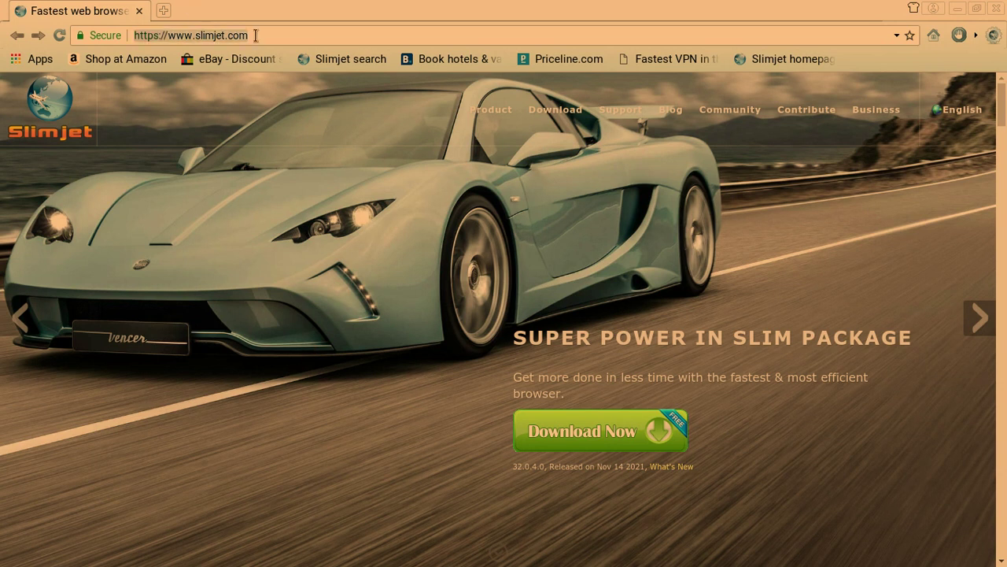
pyautogui.write('mi')
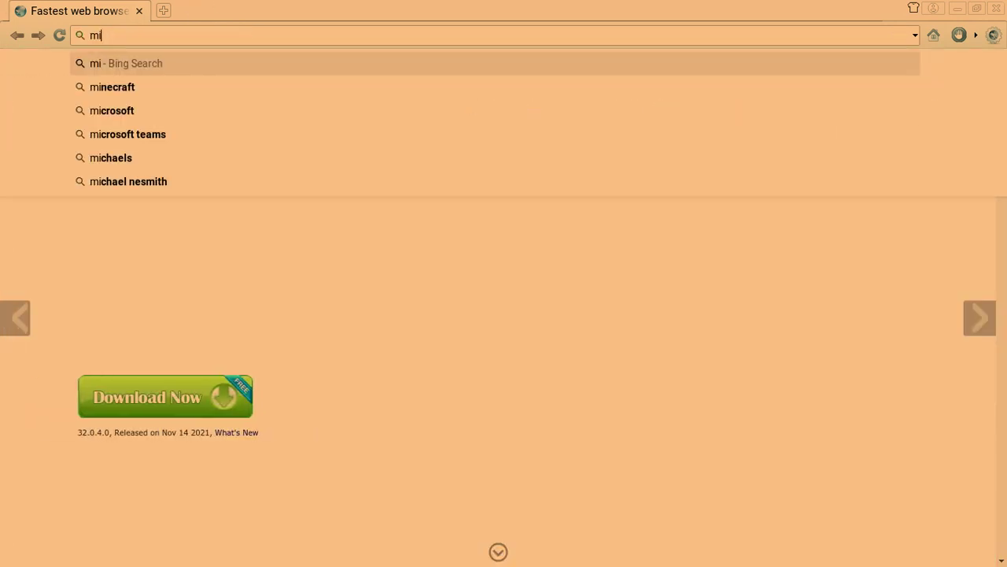
pyautogui.write('c')
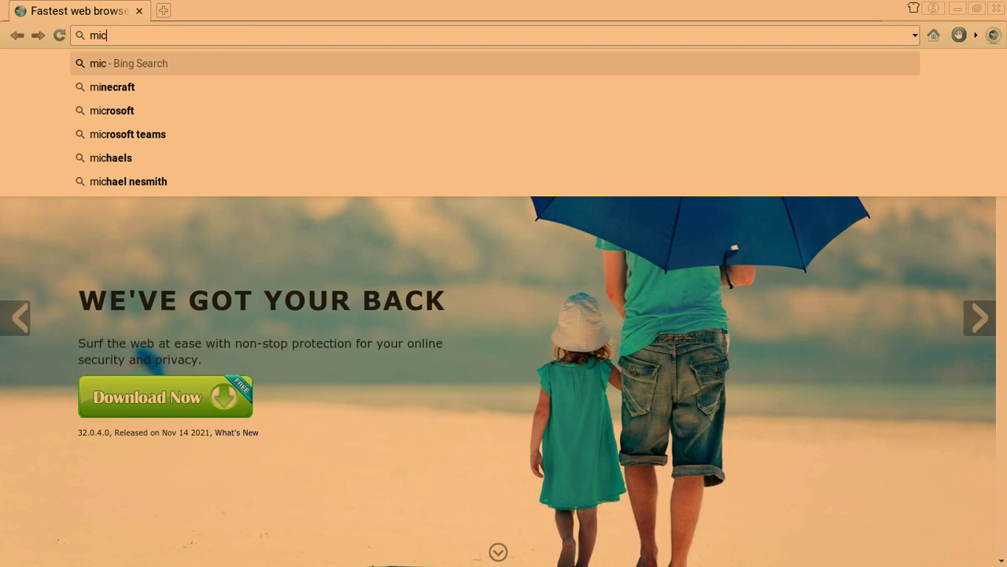
pyautogui.write('he')
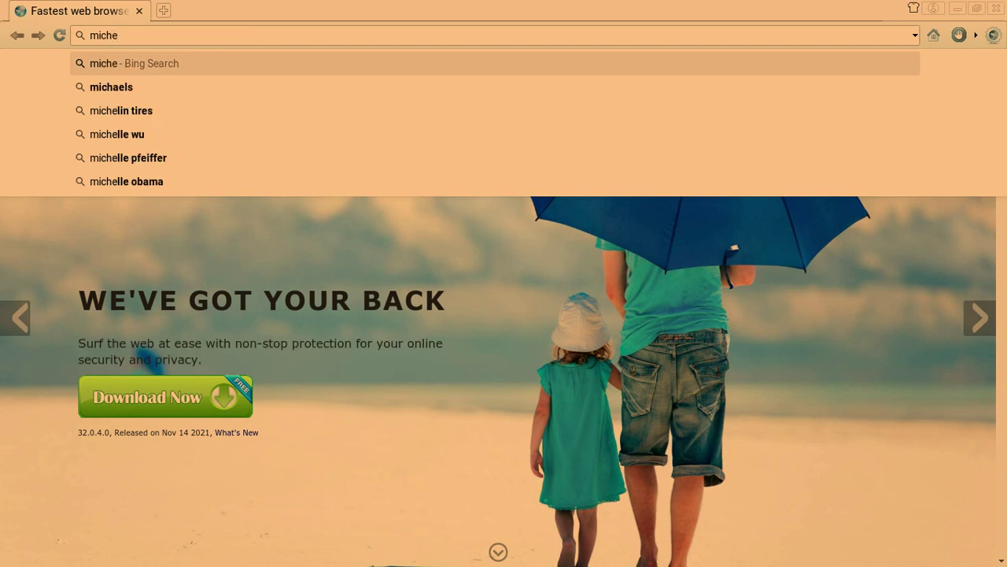
pyautogui.press('BackSpace')
pyautogui.write('ru')
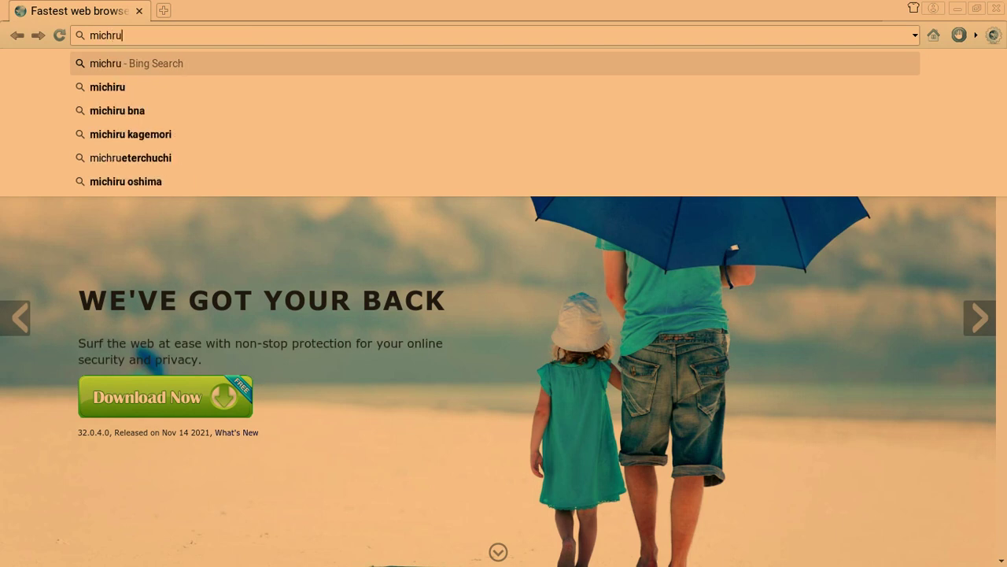
pyautogui.write('isf')
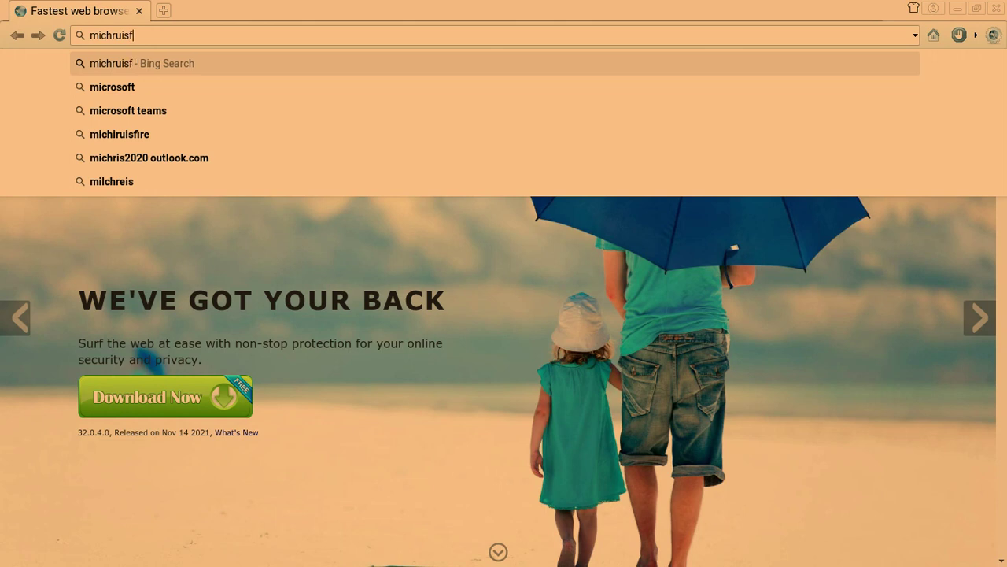
pyautogui.write('ire-re')
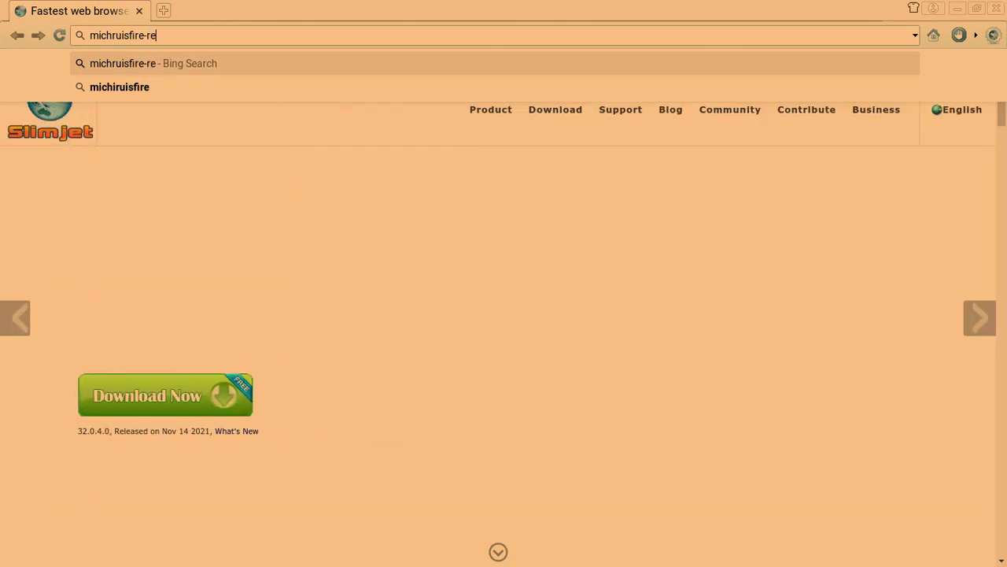
pyautogui.write('mastered')
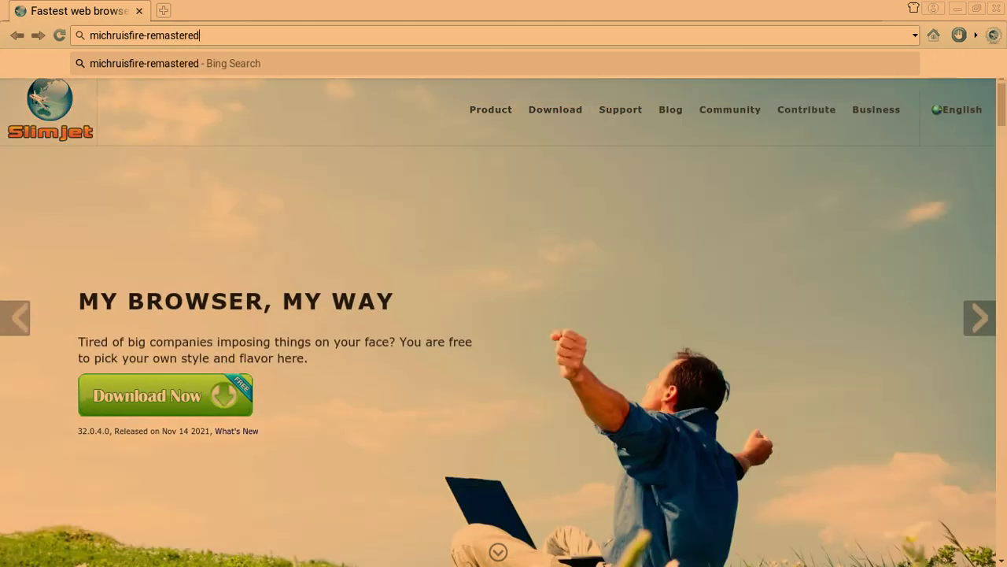
pyautogui.write('.her')
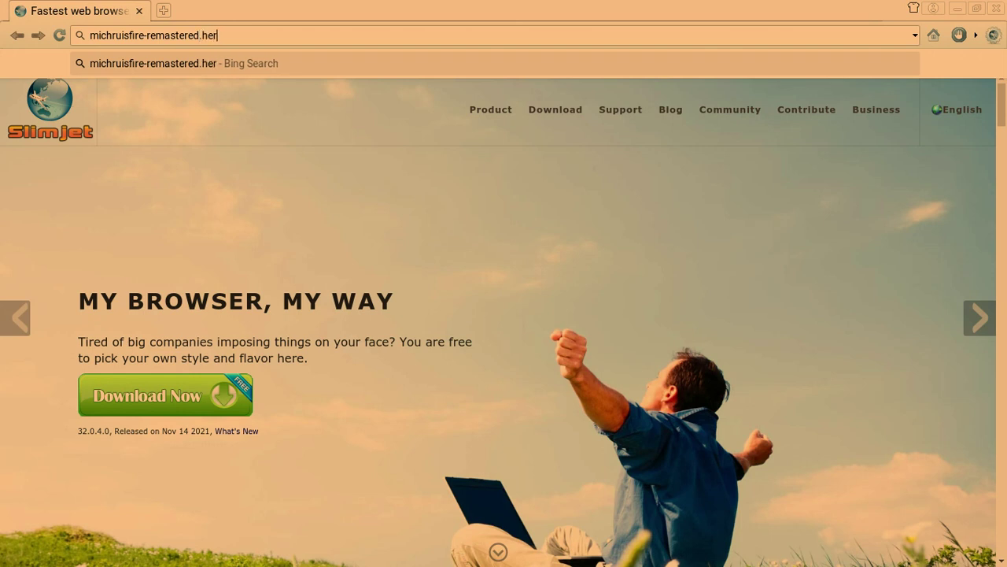
pyautogui.write('okuapp.com')
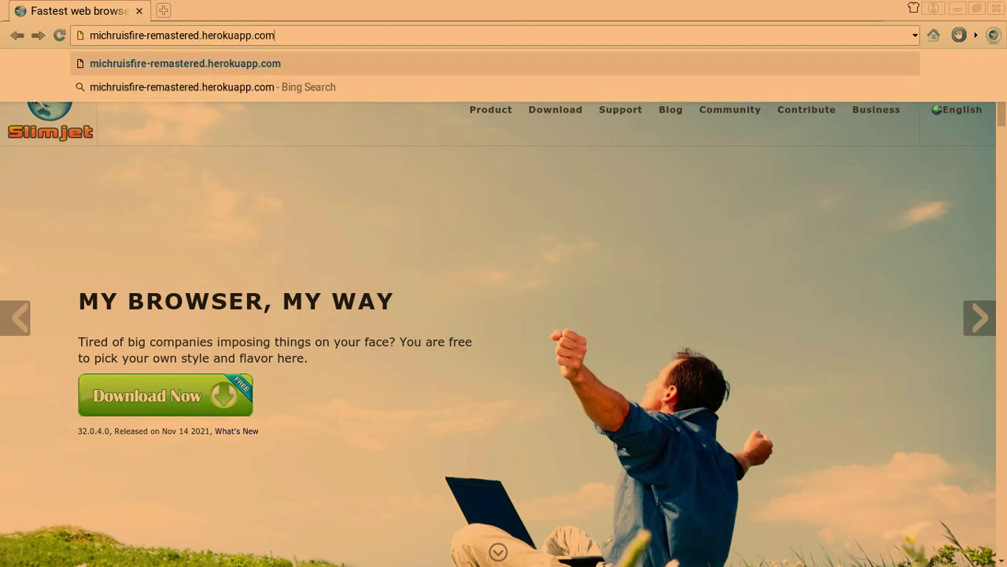
pyautogui.press('Return')
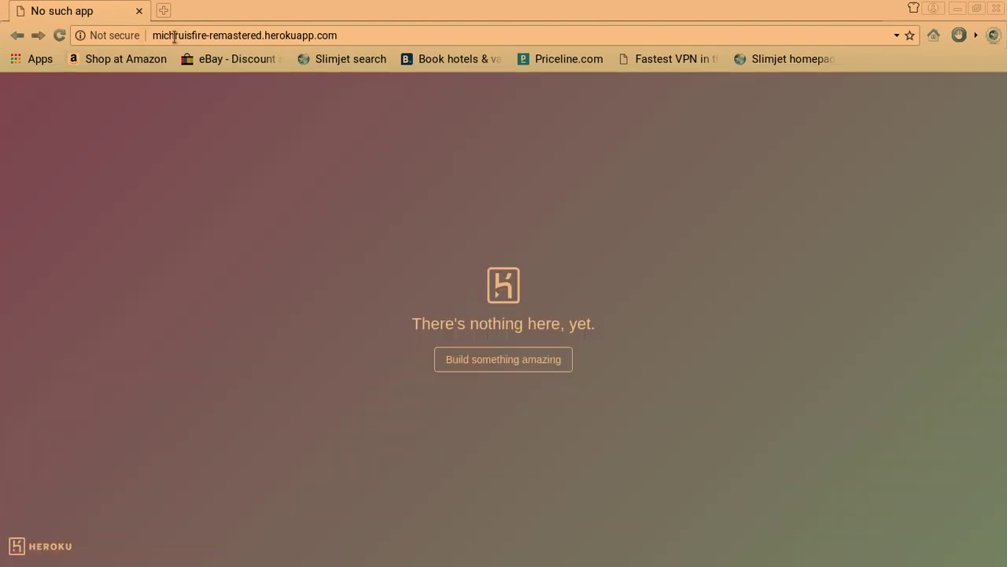
pyautogui.doubleClick(174, 35)
pyautogui.press('BackSpace')
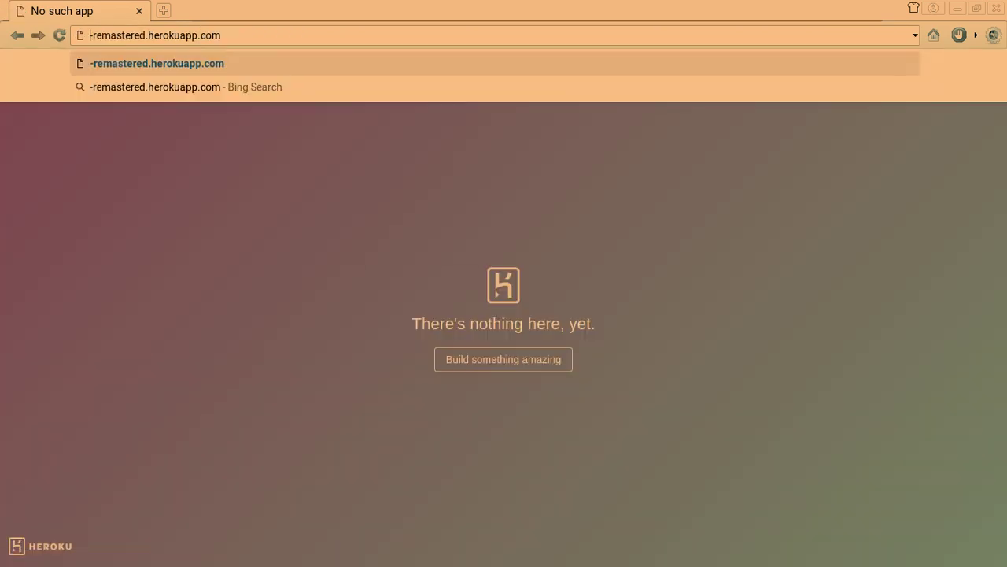
pyautogui.write('mich')
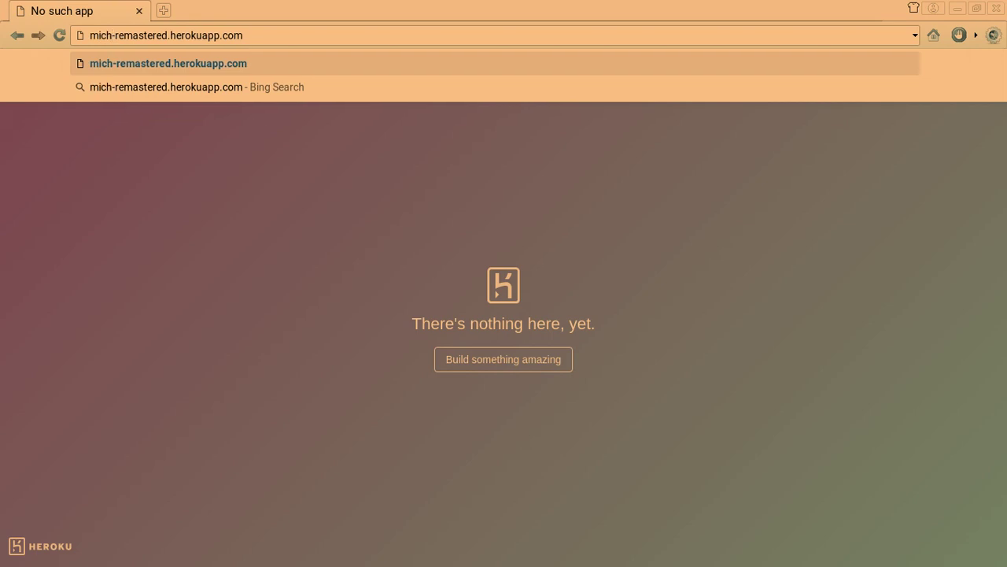
pyautogui.write('iruisfi')
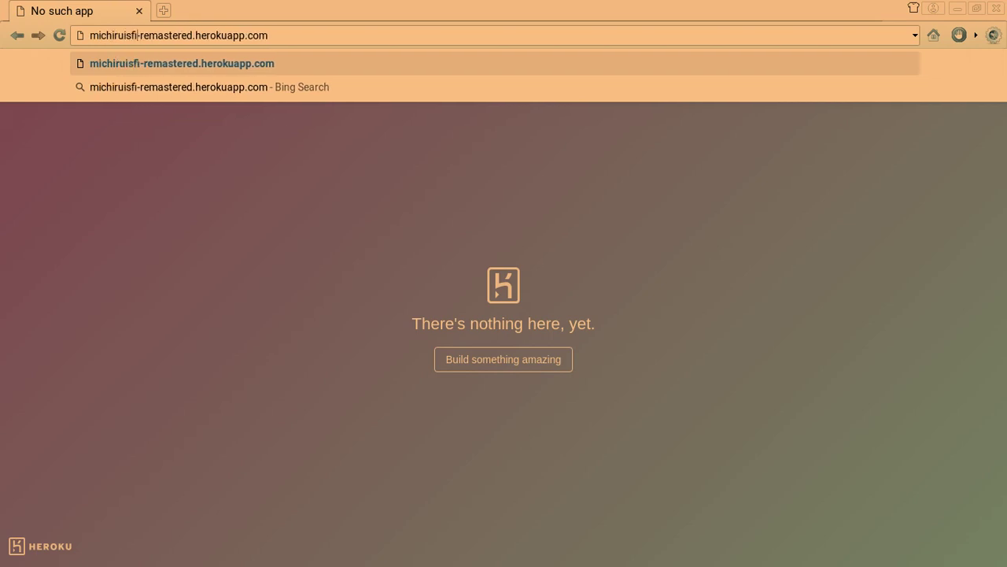
pyautogui.write('re')
pyautogui.press('Return')
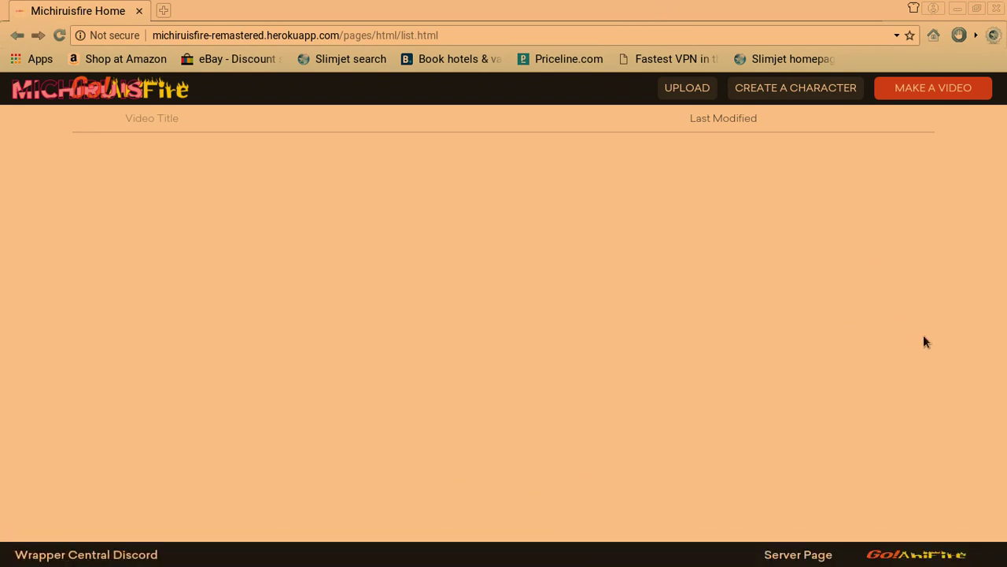
# - Follow the footer link to the site's GoAnifire page and open its video editor
pyautogui.click(904, 557)
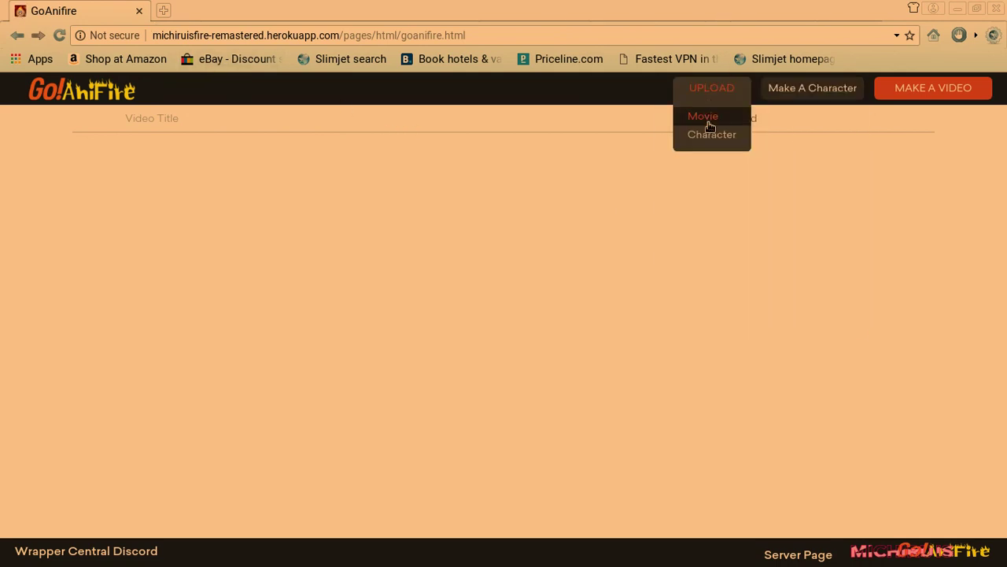
pyautogui.moveTo(731, 95)
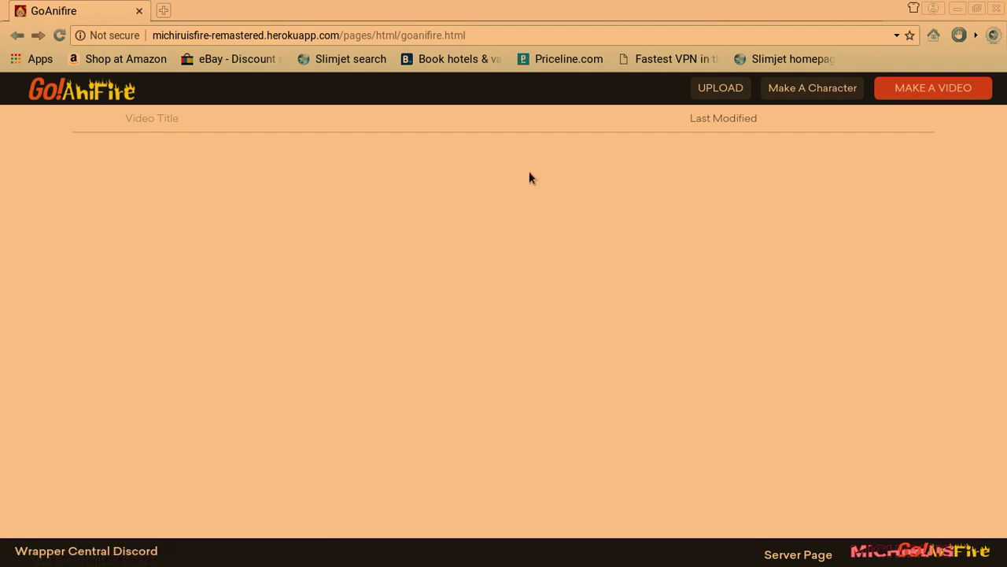
pyautogui.click(922, 94)
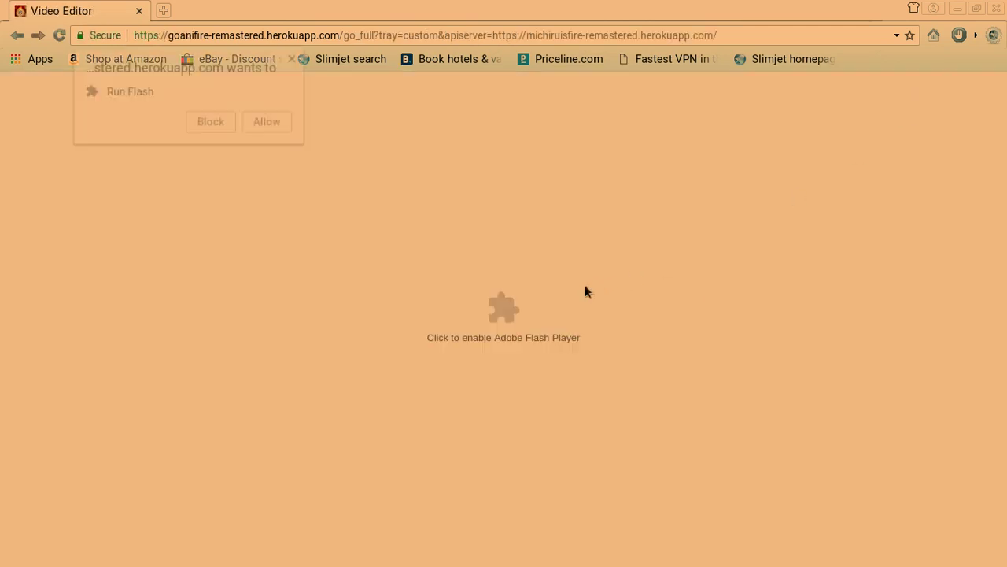
# - Allow outdated Flash to run once so the Comedy World editor loads, showing the character library
pyautogui.click(268, 123)
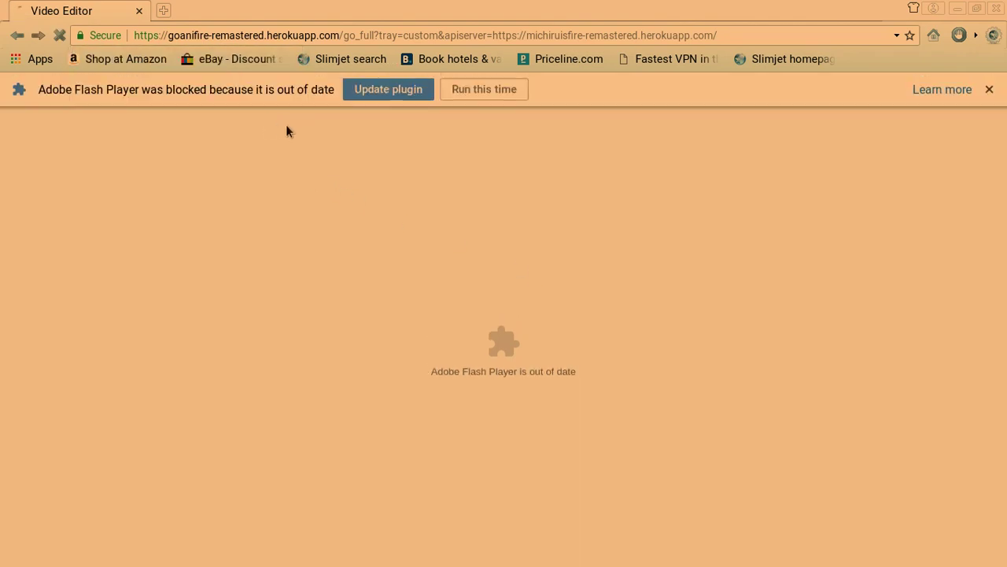
pyautogui.click(466, 91)
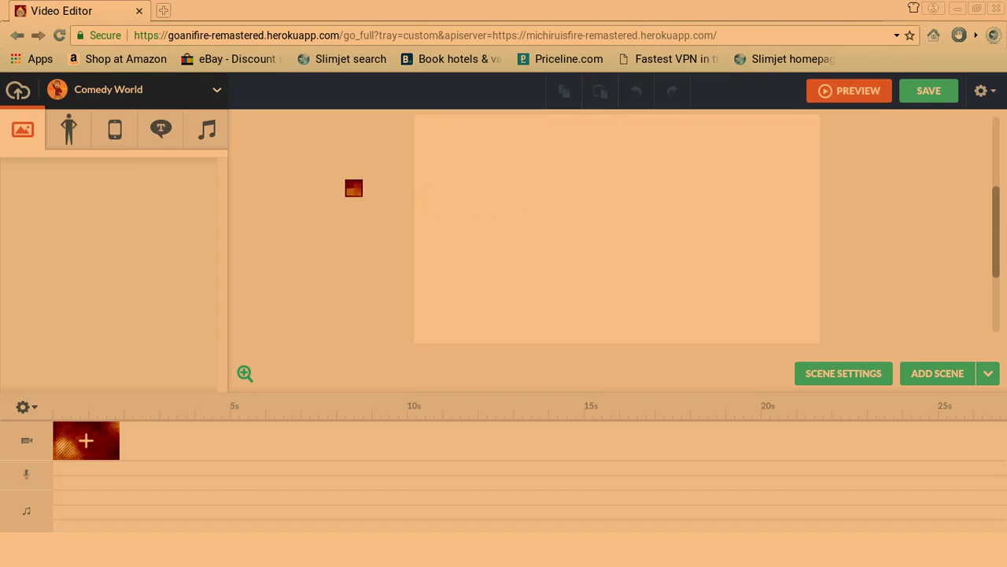
pyautogui.click(69, 134)
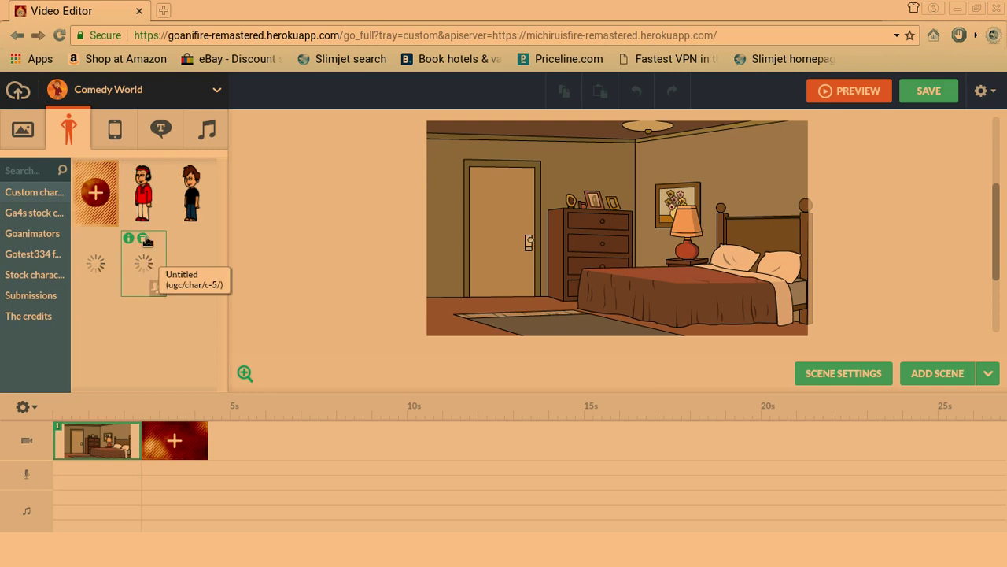
# - Place the red headphone character beside the bedroom door with a Walk path leftward past the edge
pyautogui.click(139, 194)
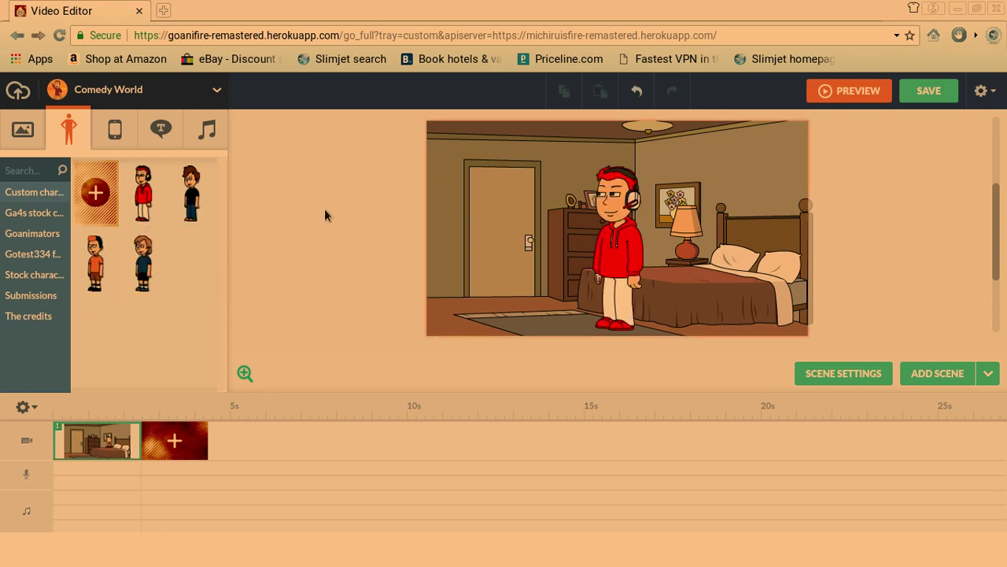
pyautogui.moveTo(630, 244)
pyautogui.mouseDown()
pyautogui.moveTo(687, 219)
pyautogui.moveTo(461, 236)
pyautogui.moveTo(628, 240)
pyautogui.mouseUp()
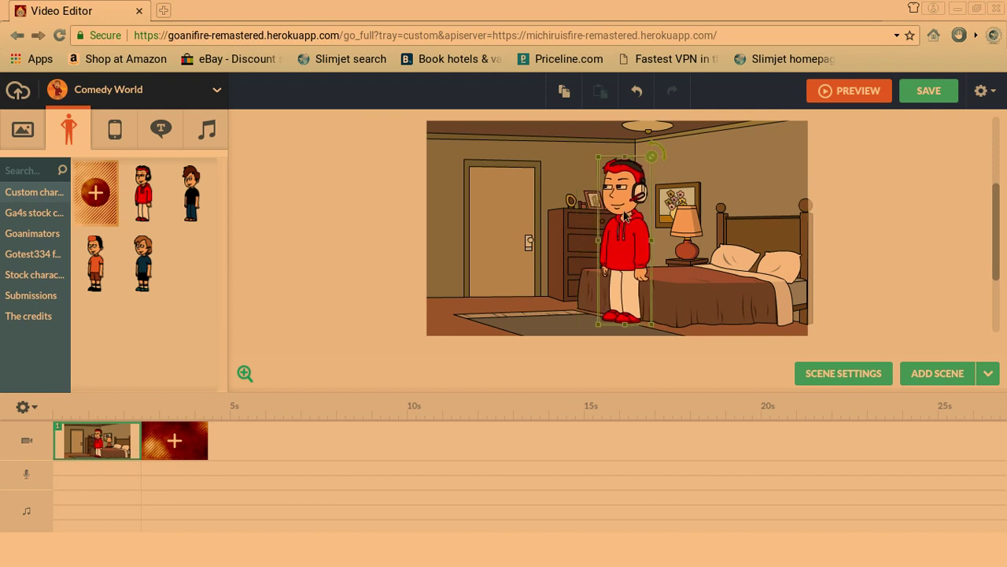
pyautogui.click(624, 202)
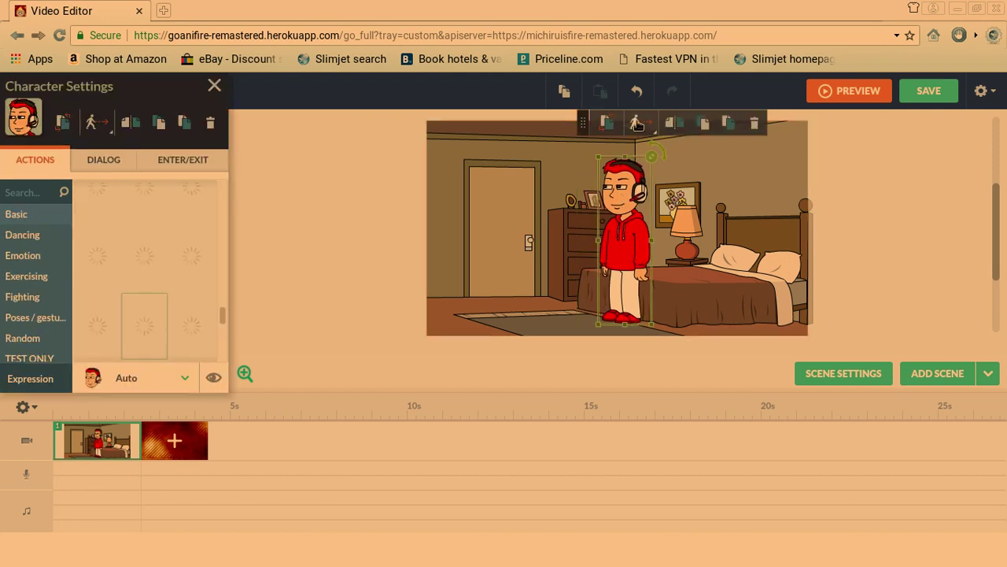
pyautogui.click(635, 124)
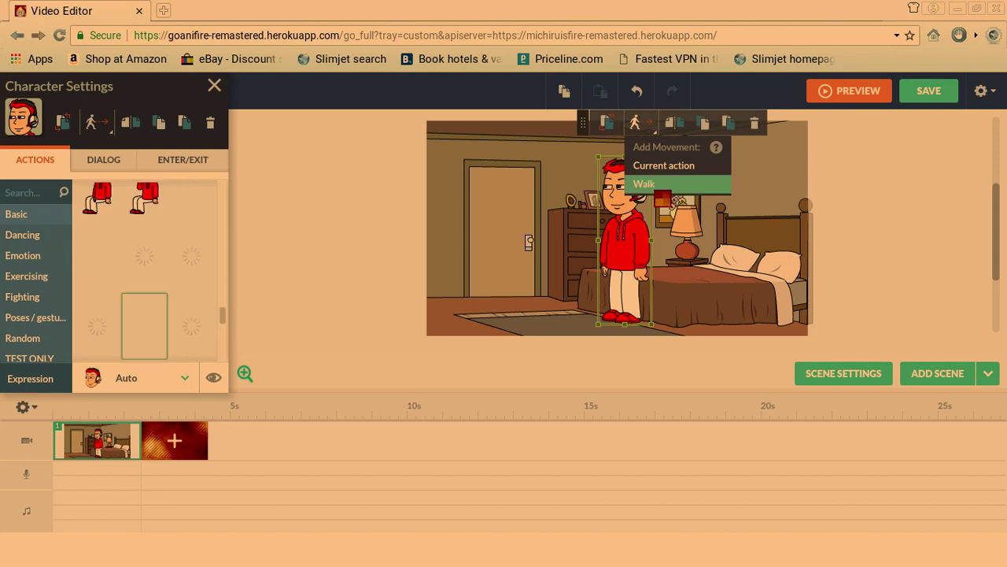
pyautogui.click(654, 189)
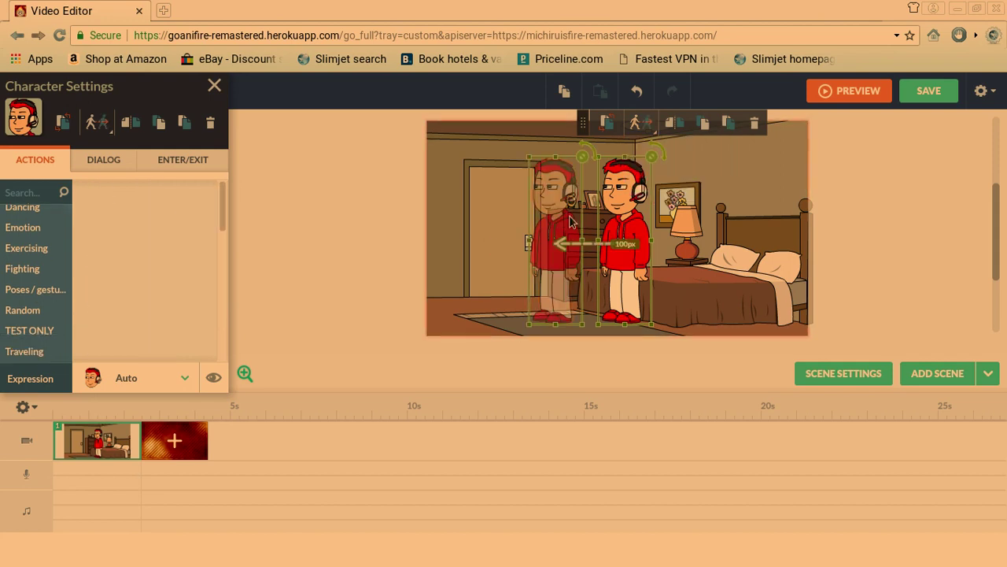
pyautogui.moveTo(511, 223); pyautogui.dragTo(373, 222)
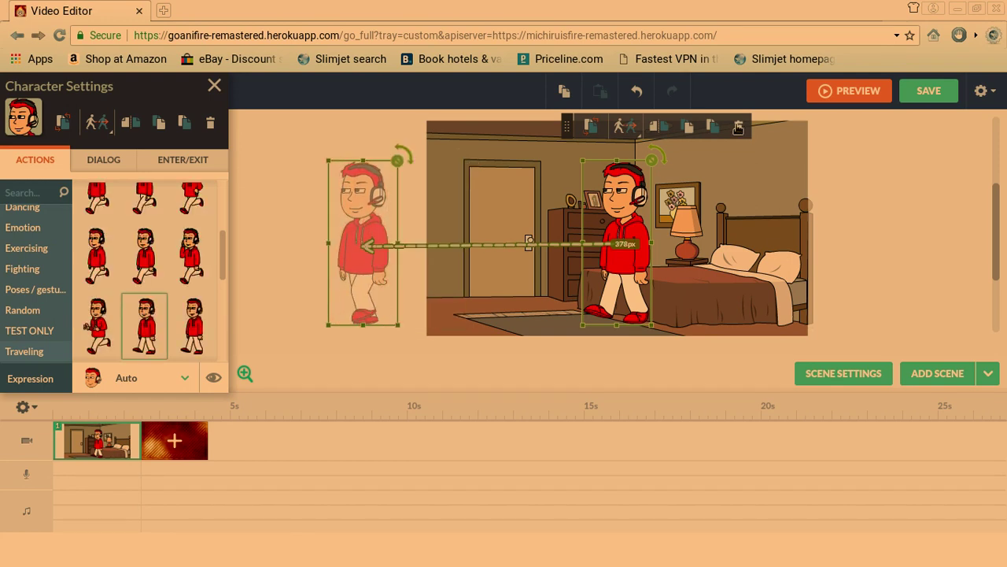
pyautogui.click(274, 251)
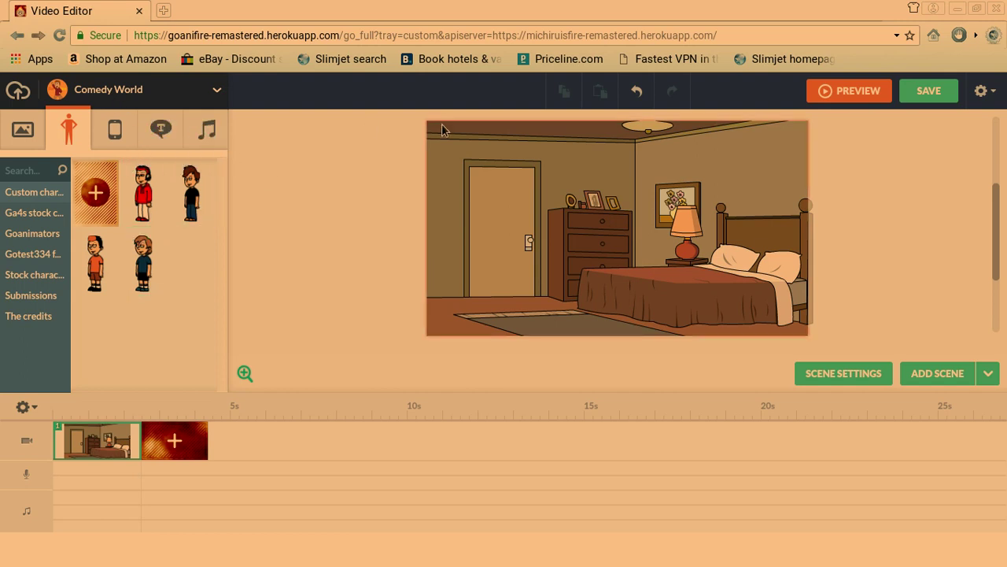
# - Undo and redo to leave the bedroom empty, then minimize the browser
pyautogui.click(635, 88)
pyautogui.click(672, 91)
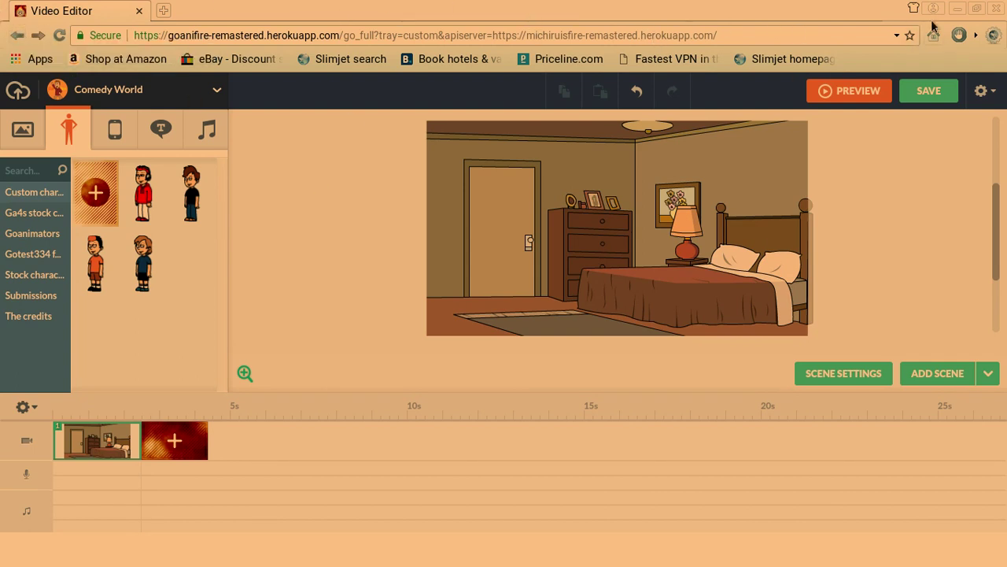
pyautogui.click(958, 7)
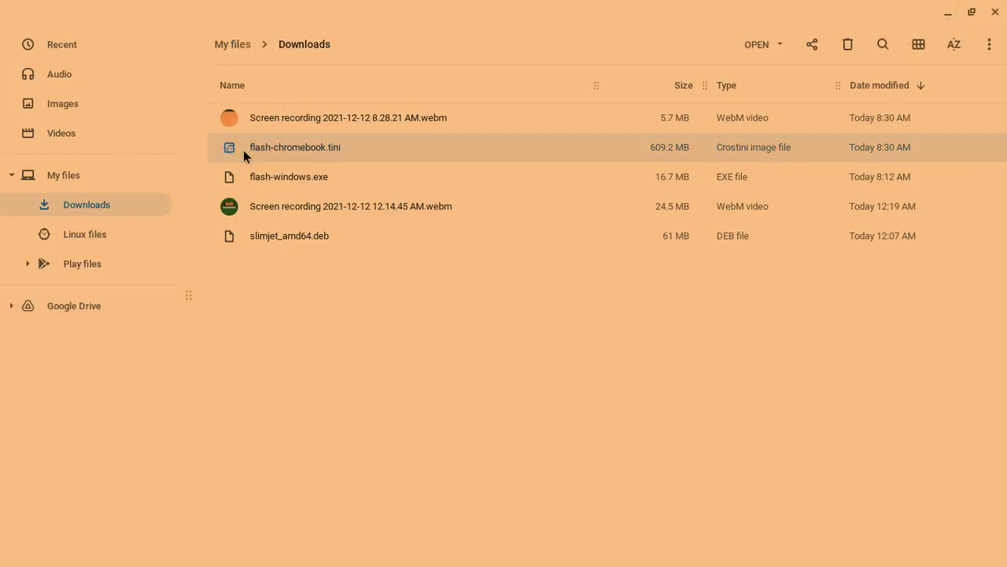
# - Minimize Files to reveal Drive's Adobe Flash Player folder and select its address
pyautogui.click(949, 11)
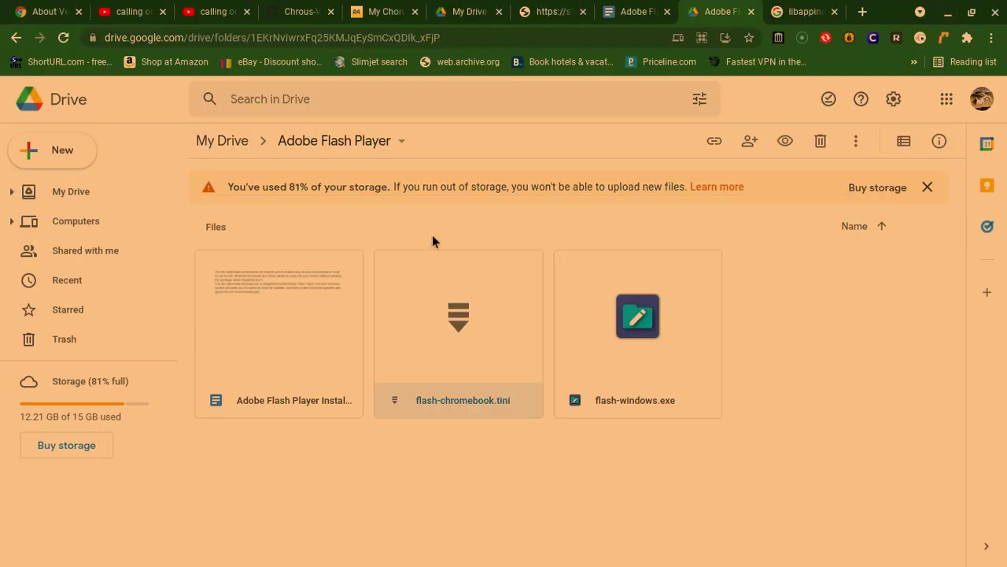
pyautogui.click(433, 39)
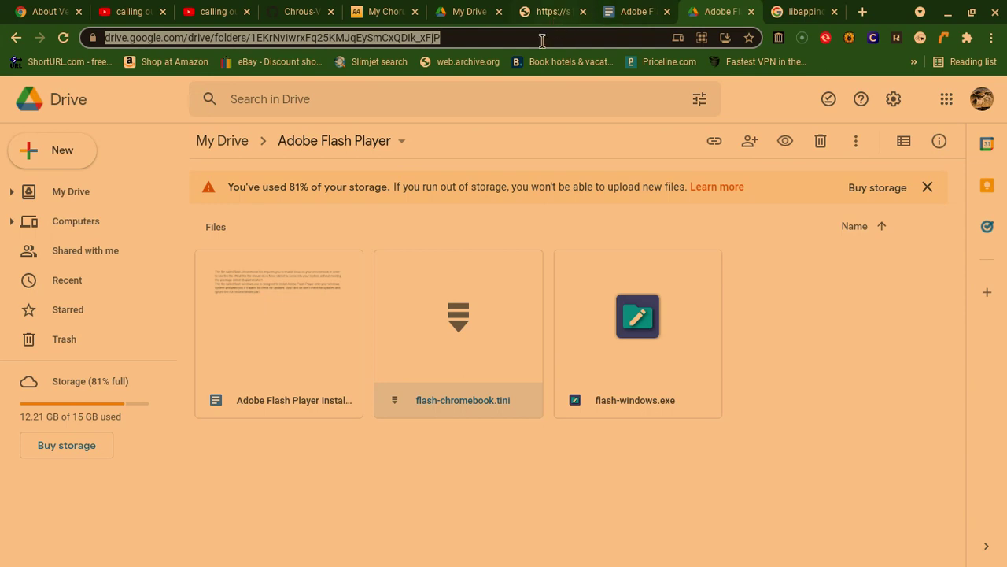
pyautogui.moveTo(669, 560)
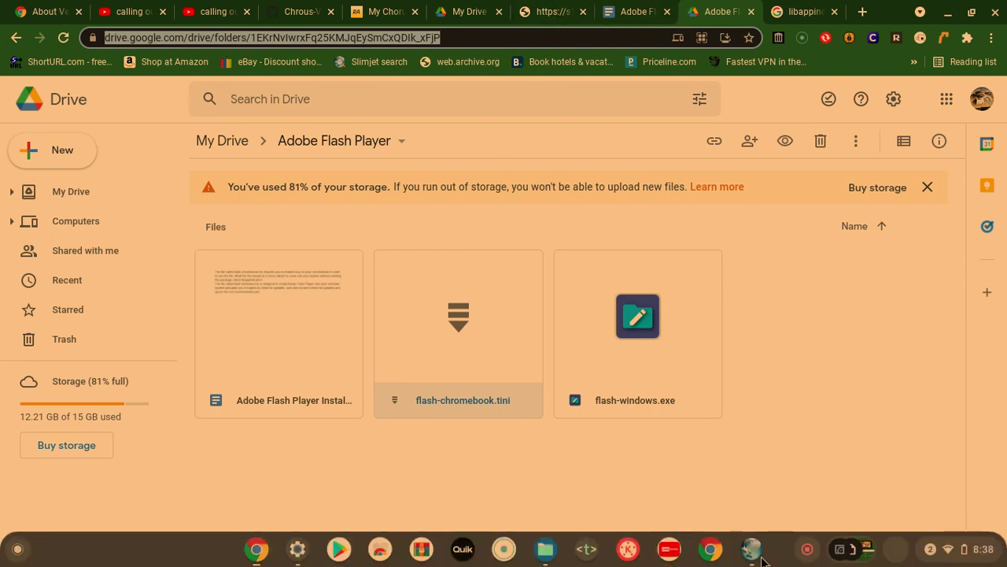